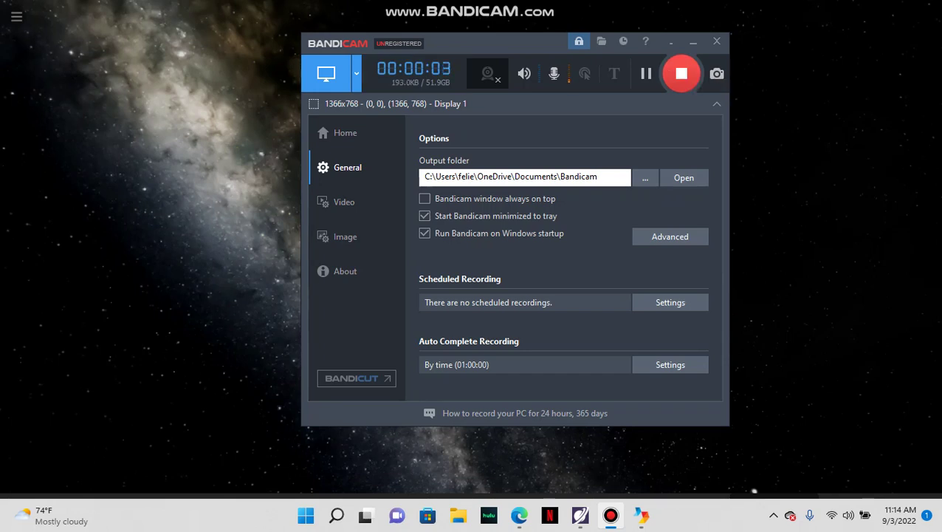
Hide the Bandicam recorder to reveal the full-screen Universe Sandbox Earth simulation
key("alt+Tab")
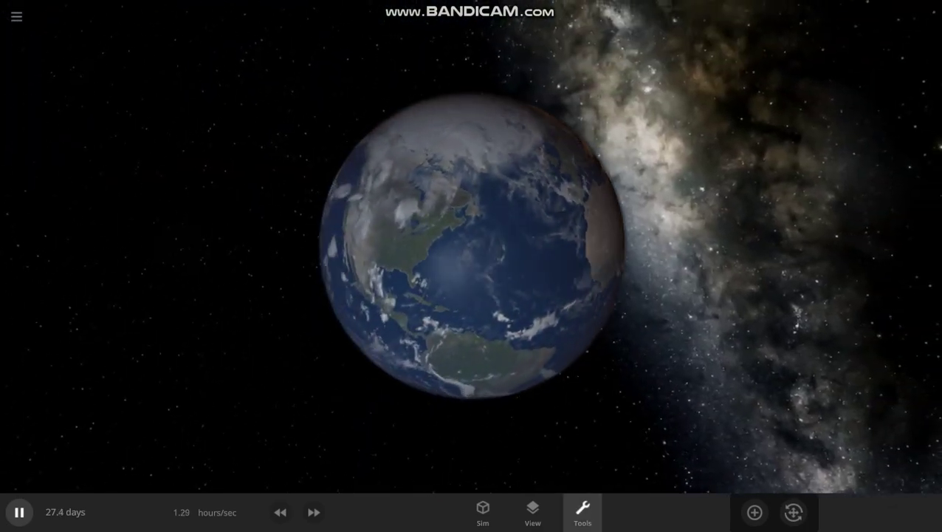
Browse the Add catalogue's Moons category to add Titan orbiting Earth
left_click(582, 511)
left_click(477, 273)
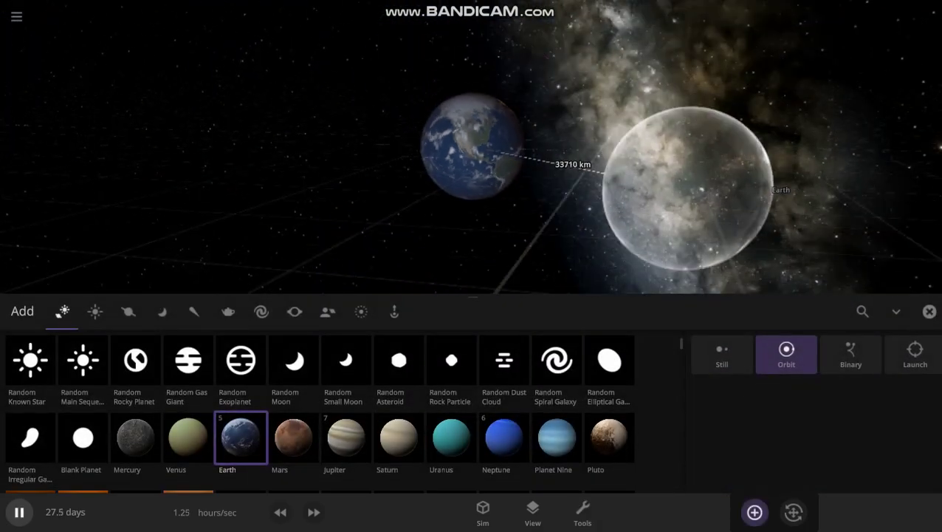
left_click(127, 311)
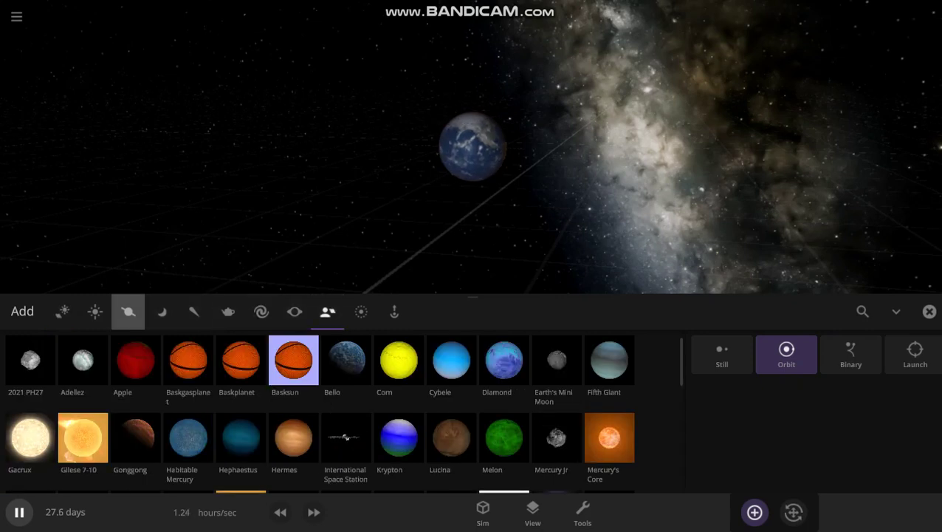
left_click(95, 311)
left_click(162, 311)
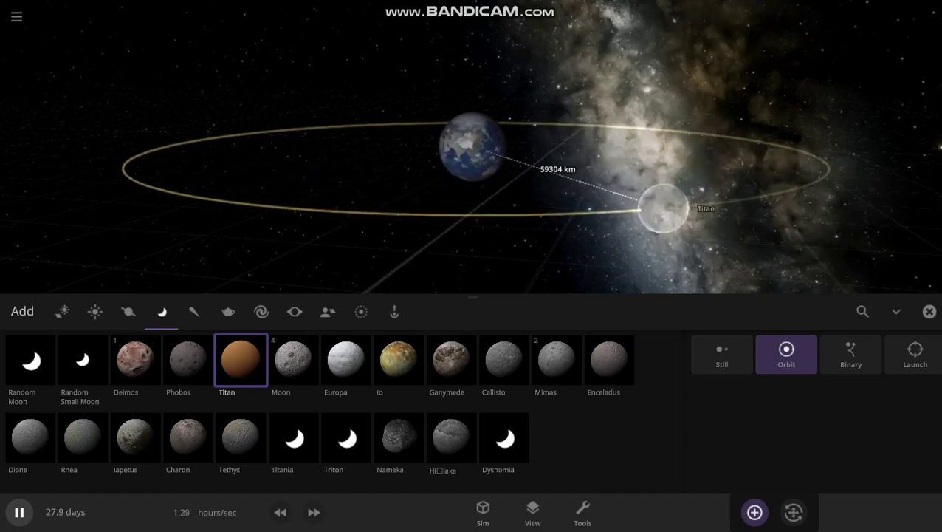
Close the catalogue, centre on Titan and view its orbit from above
key("Escape")
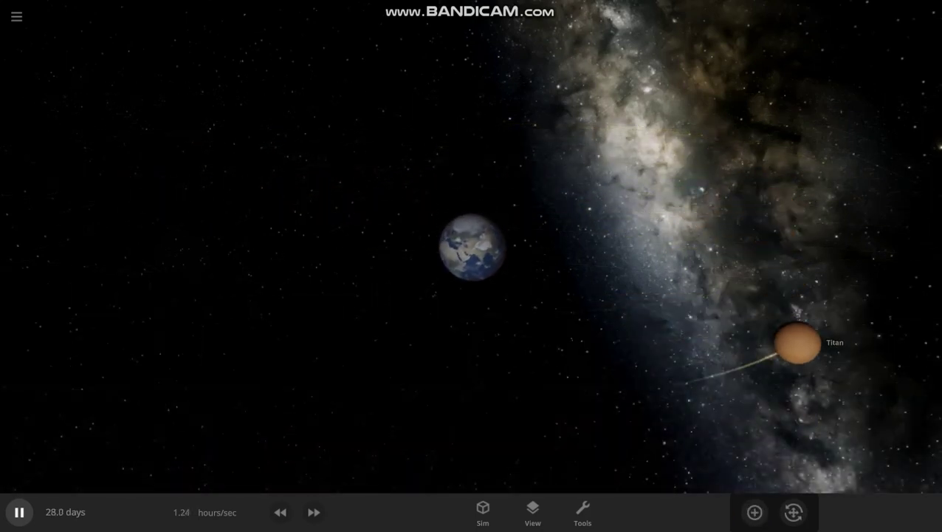
double_click(820, 328)
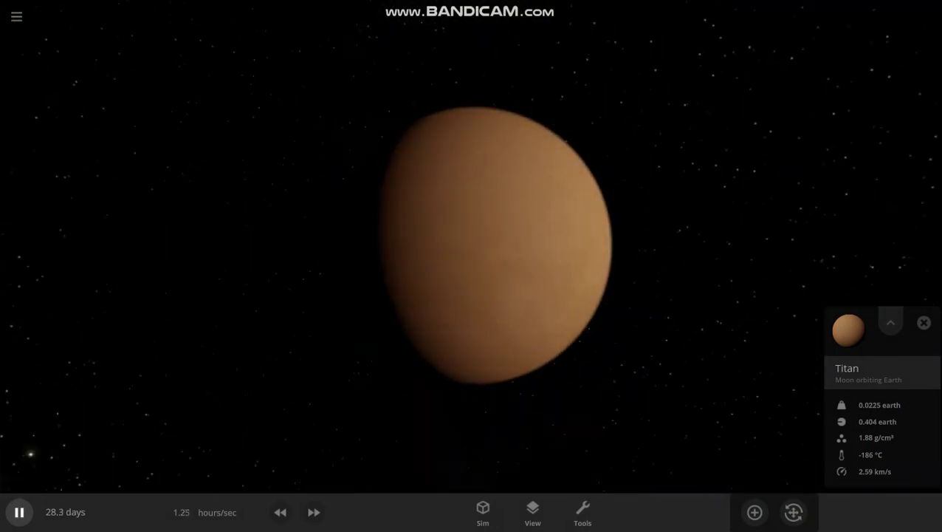
scroll(471, 244, "down", 5)
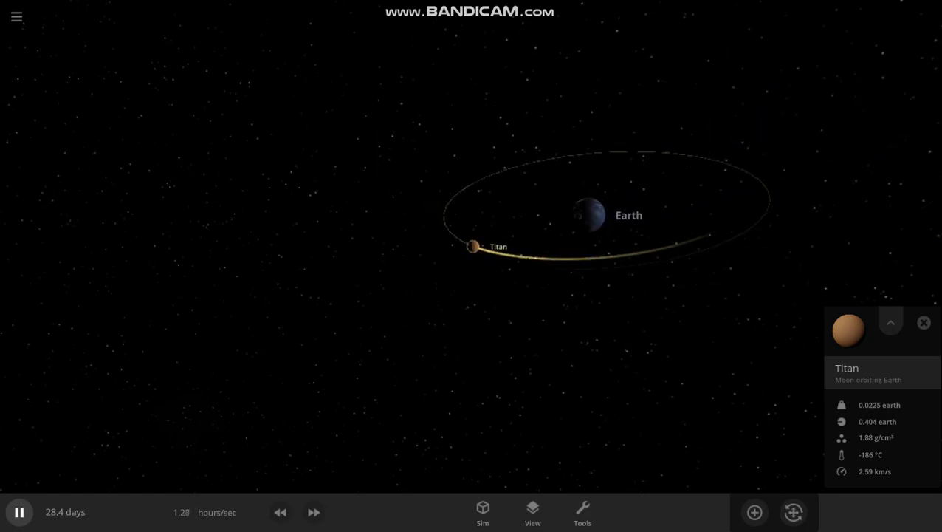
left_click_drag(473, 221, 479, 333)
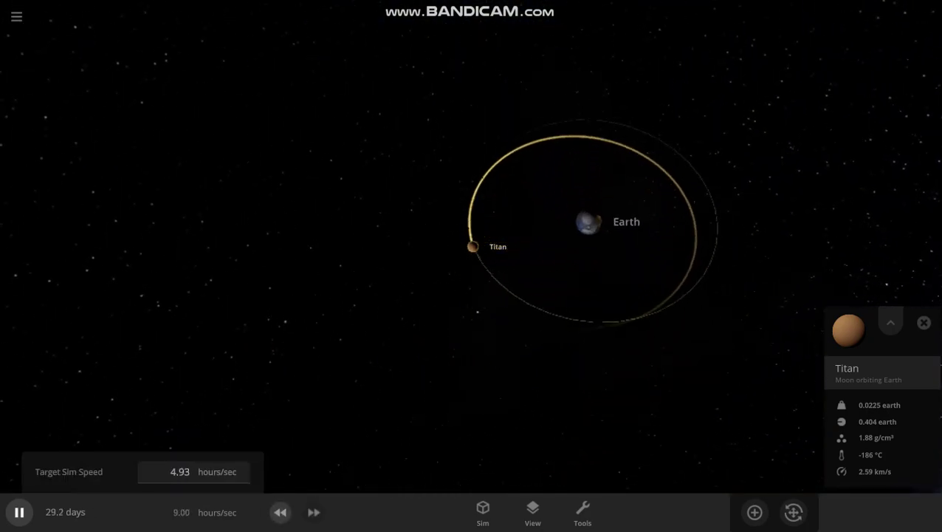
Place Saturn near Earth as a still rogue planet from the Planets catalogue
left_click(583, 512)
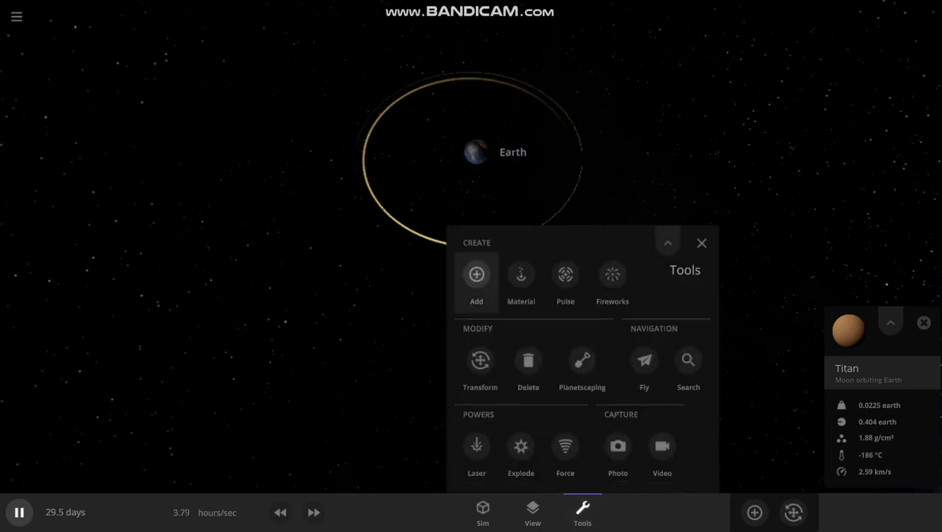
left_click(479, 276)
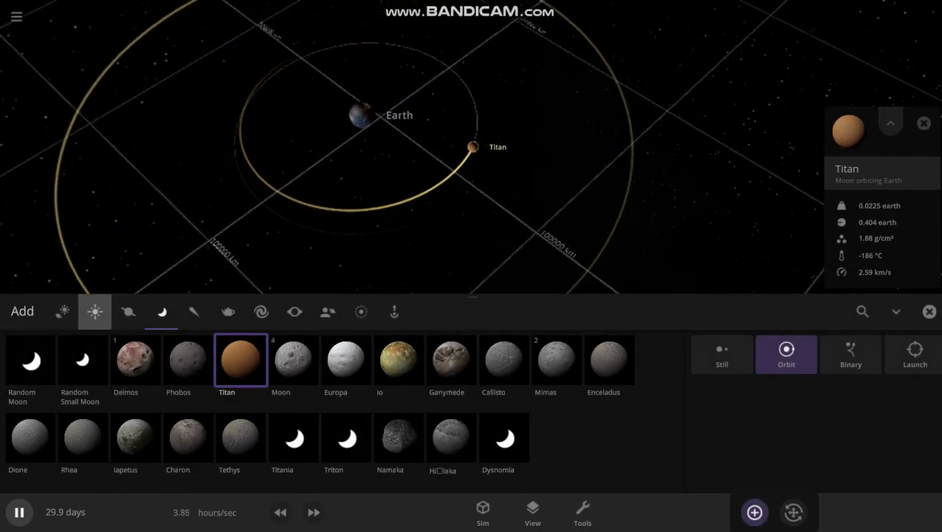
left_click(128, 311)
left_click(504, 360)
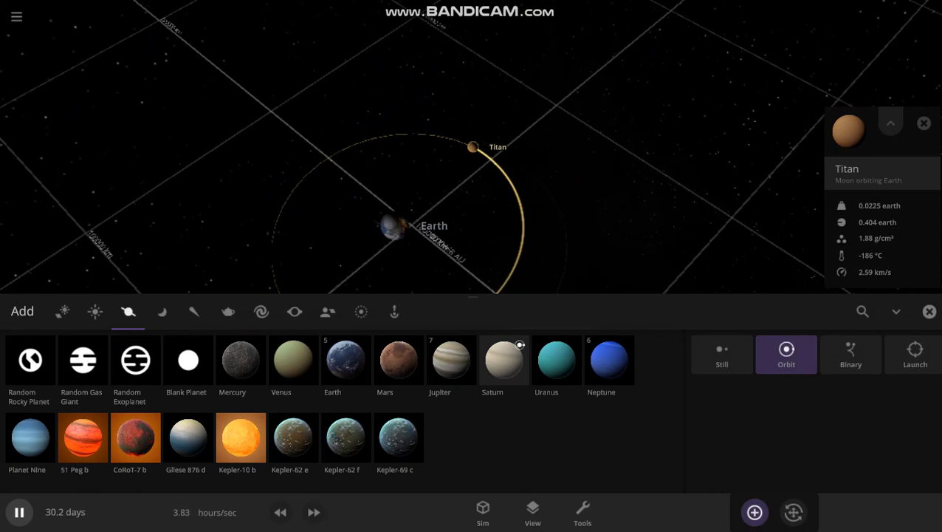
left_click(722, 354)
left_click(797, 29)
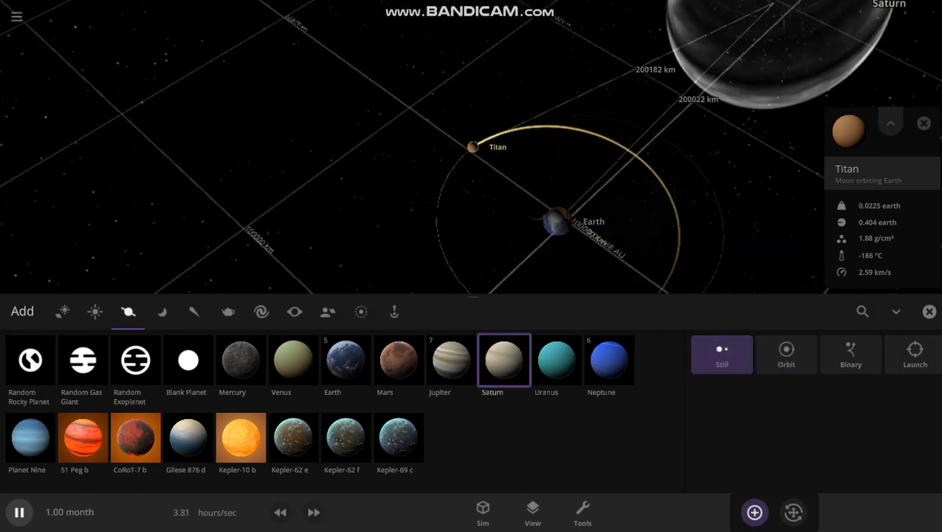
left_click(929, 311)
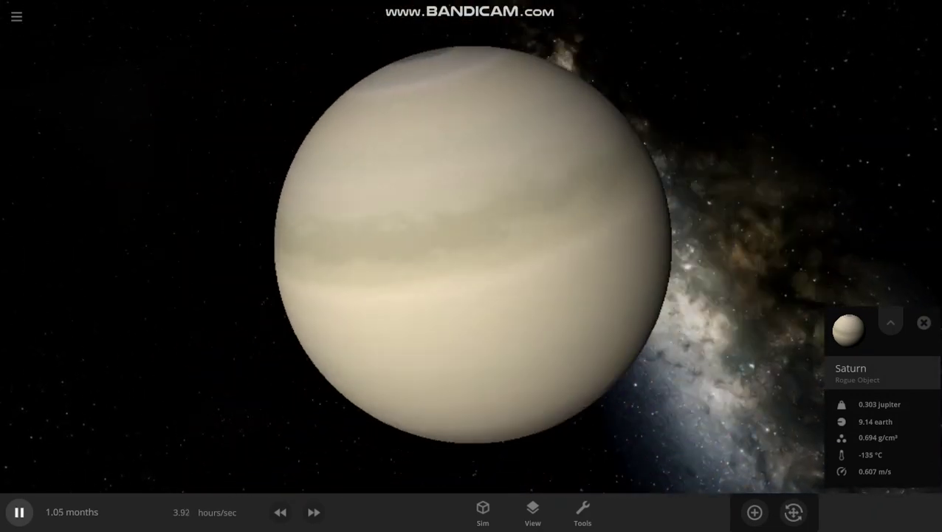
Place Jupiter beside Saturn the same way, then close the catalogue
left_click(583, 513)
left_click(476, 274)
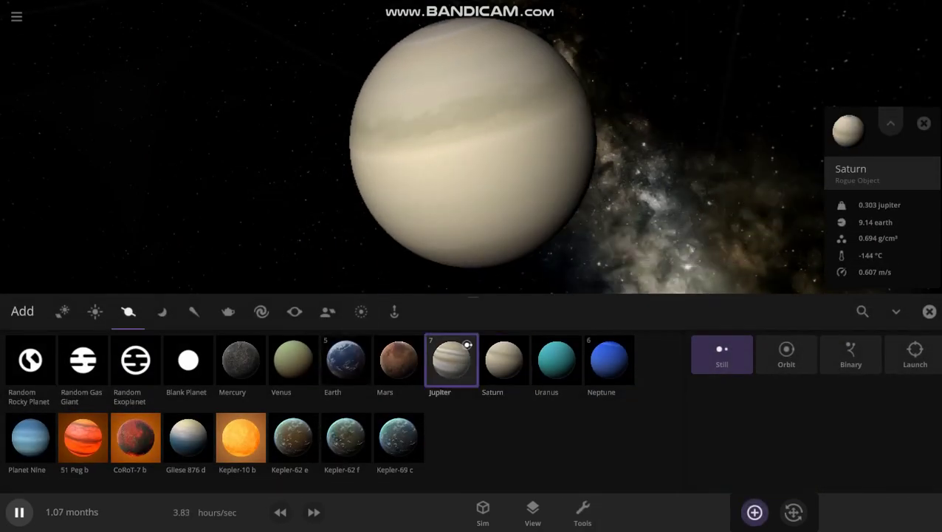
left_click(543, 140)
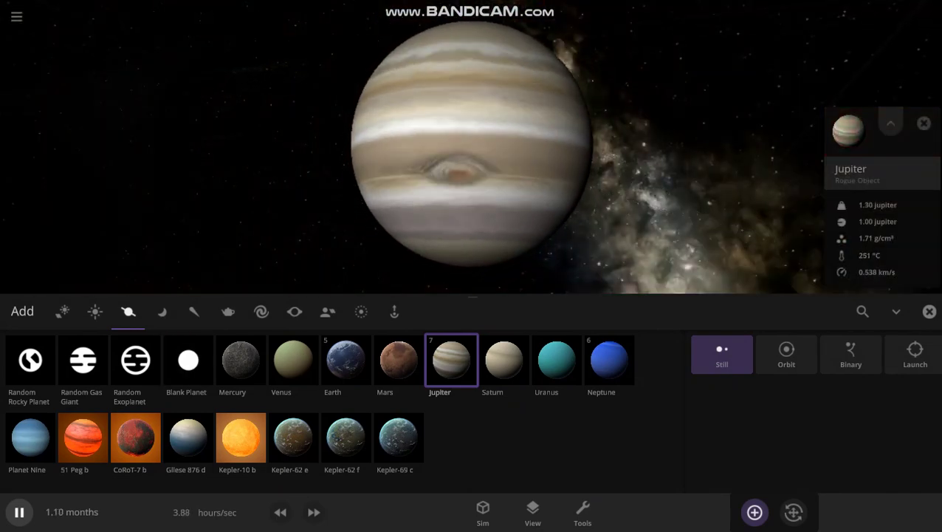
key("Escape")
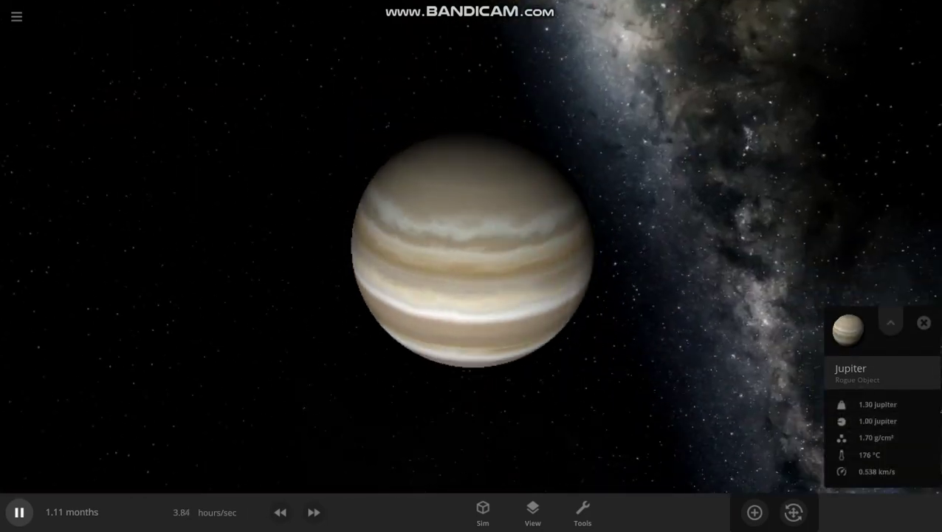
Pause, place Mercury, Venus, Earth and Mars orbiting Jupiter, then select Earth
key("space")
left_click(583, 510)
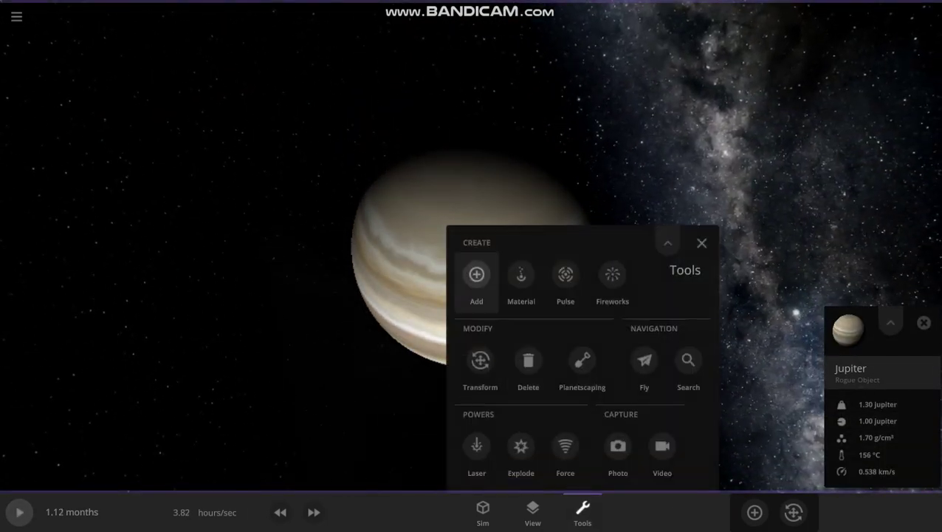
left_click(475, 274)
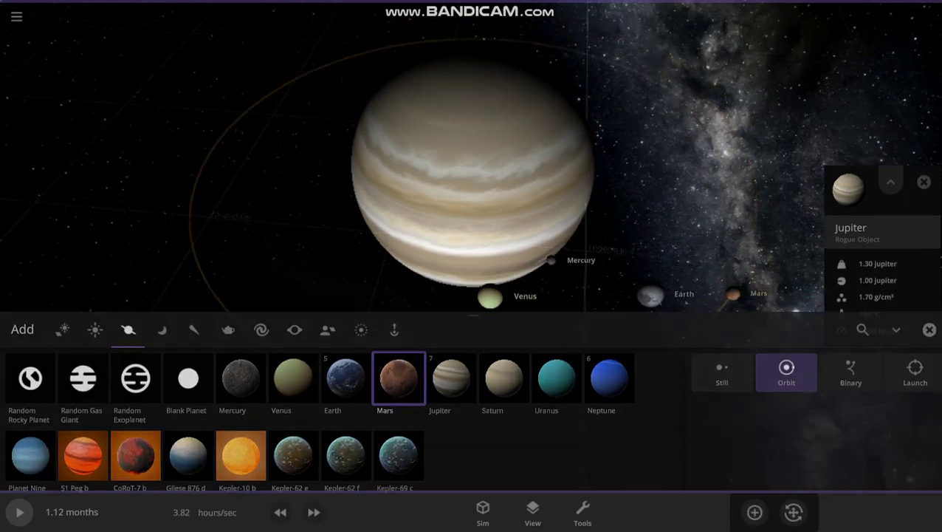
left_click(929, 311)
left_click(647, 393)
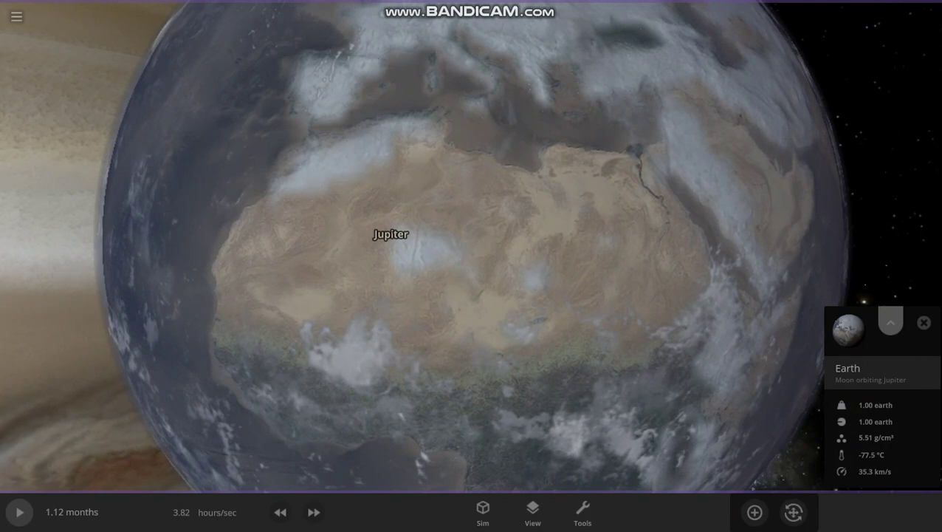
Use Replace Object in Earth's Actions tab to swap in a fresh rogue Earth
left_click(891, 323)
left_click(923, 253)
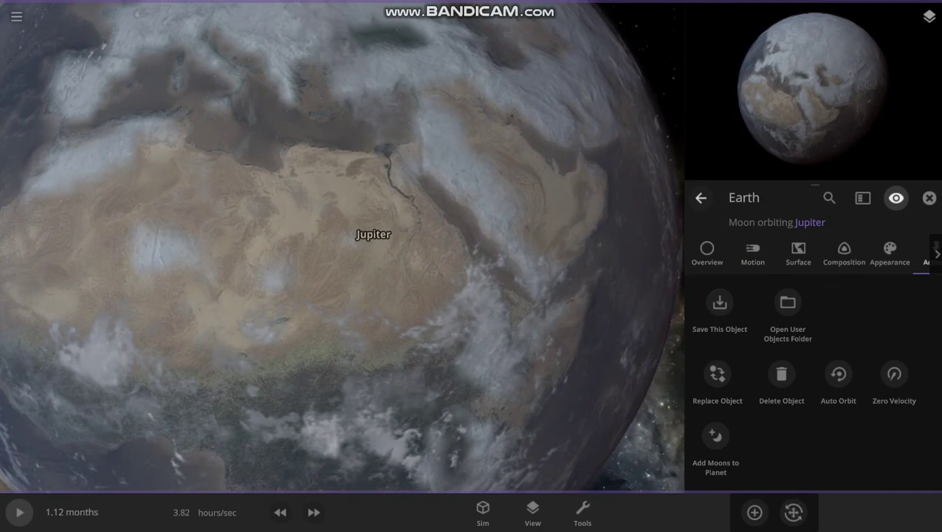
left_click(718, 374)
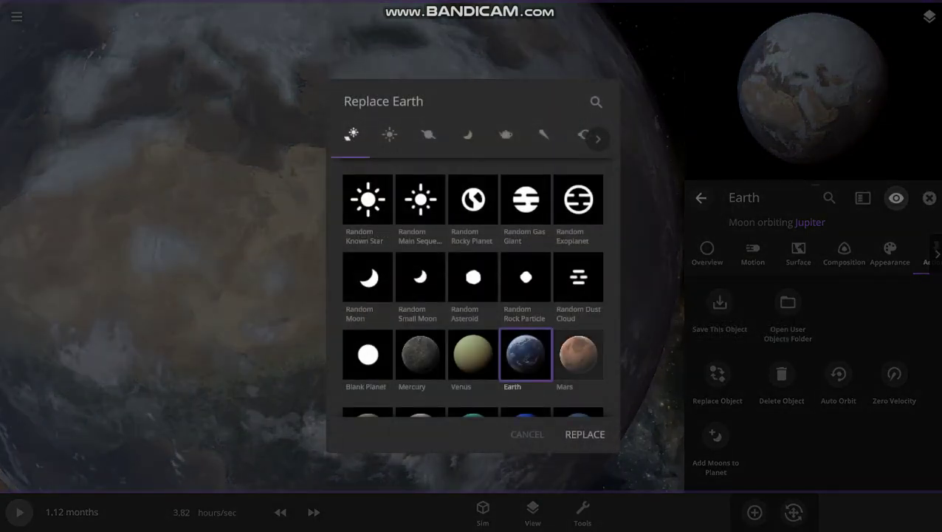
left_click(585, 434)
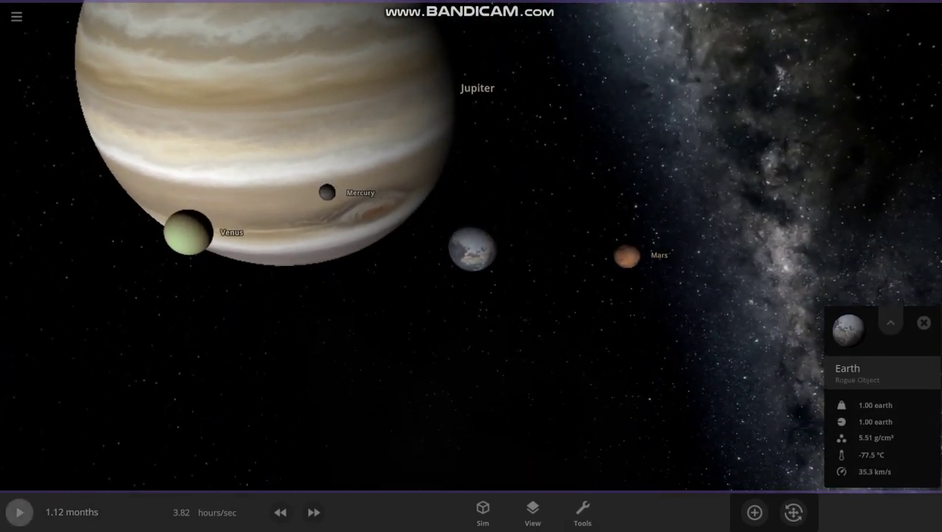
Run the simulation briefly, pause, centre on Mercury, then resume the collisions
left_click(19, 512)
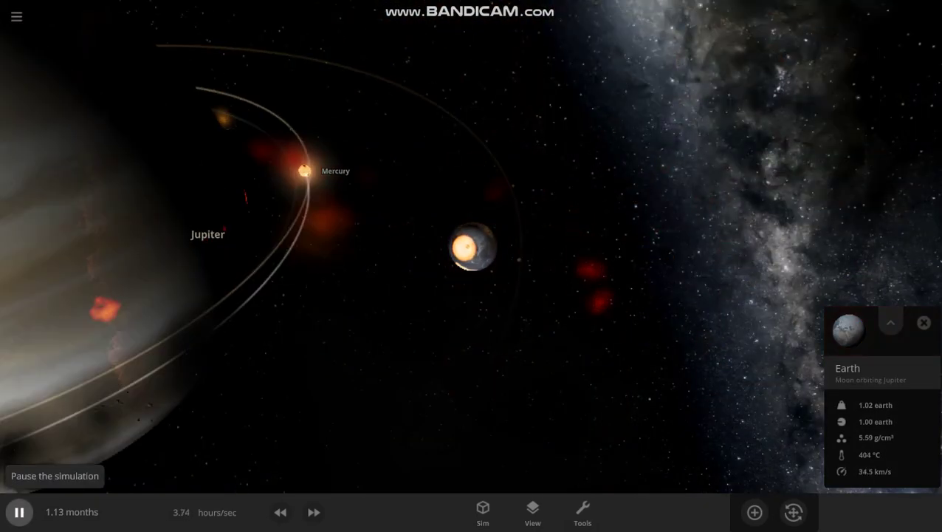
left_click(19, 512)
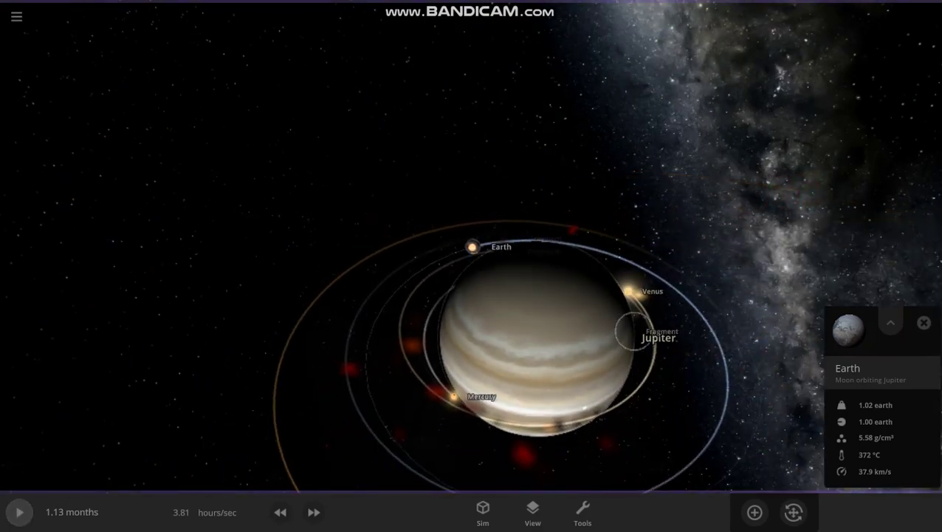
double_click(453, 396)
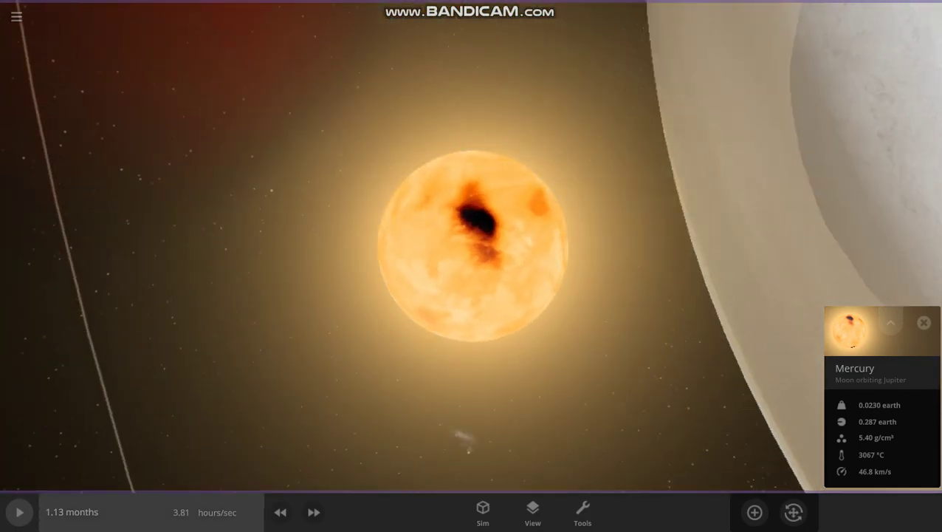
scroll(472, 247, "down", 5)
scroll(473, 247, "down", 3)
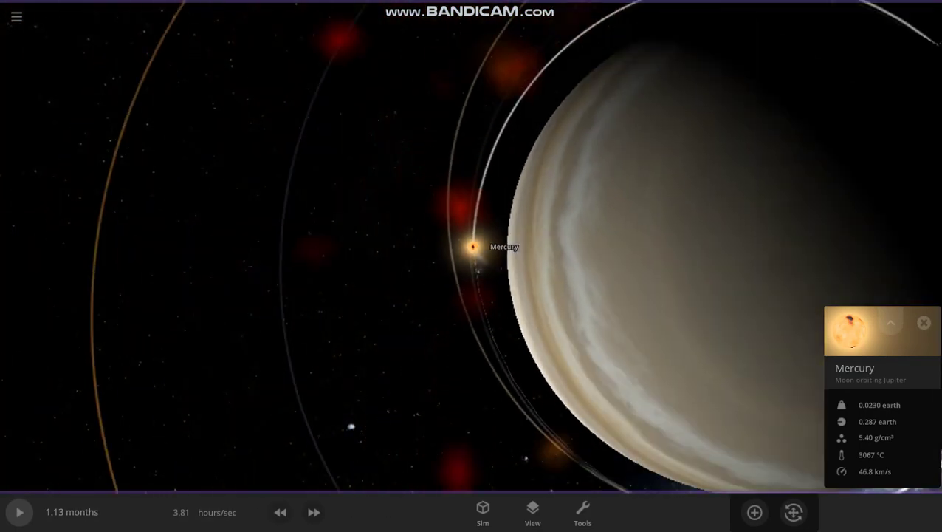
scroll(473, 247, "down", 5)
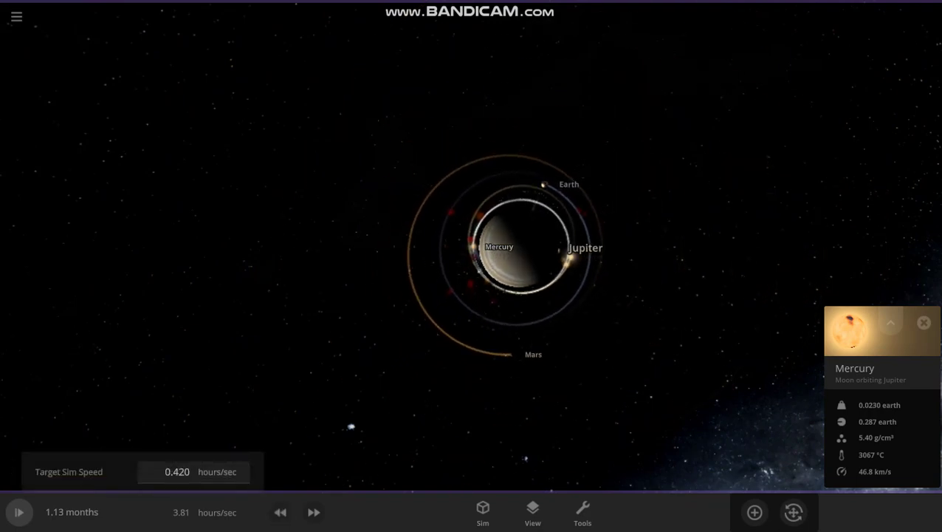
scroll(472, 246, "up", 5)
scroll(472, 247, "up", 3)
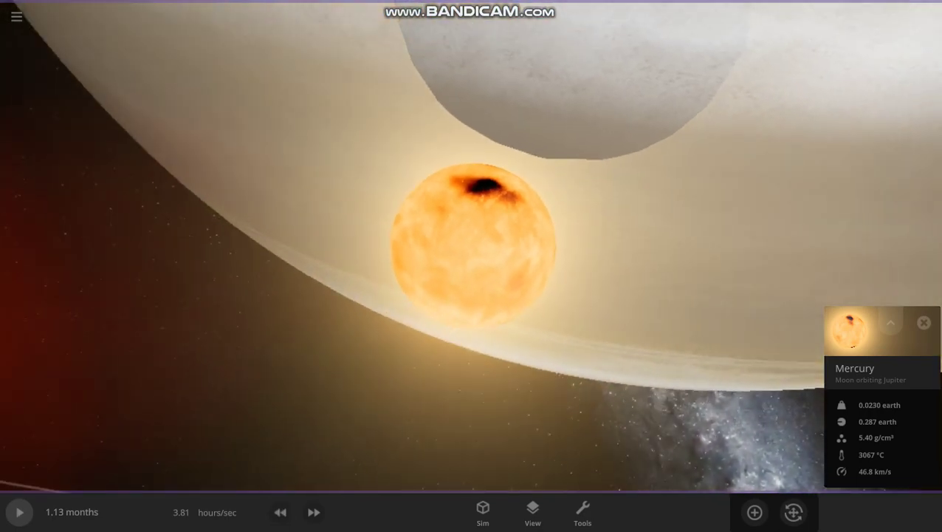
key("space")
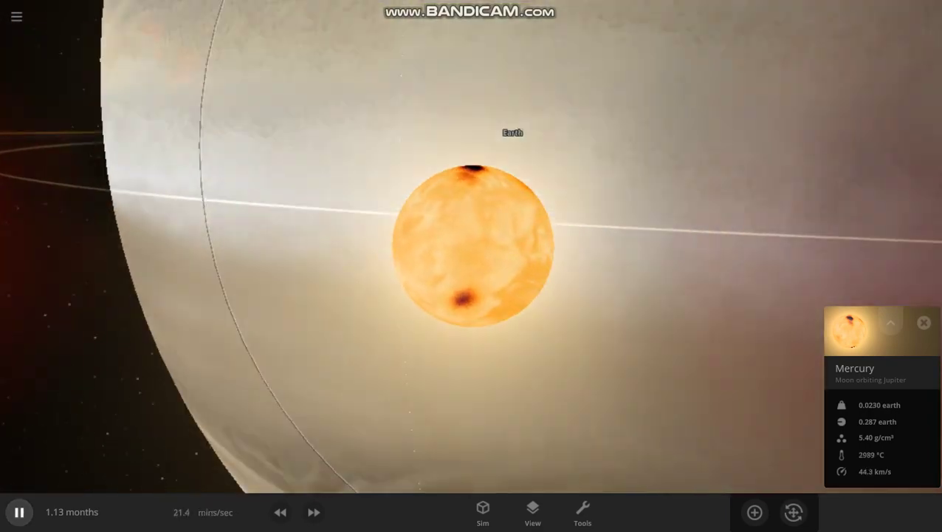
scroll(473, 246, "down", 3)
scroll(473, 247, "down", 2)
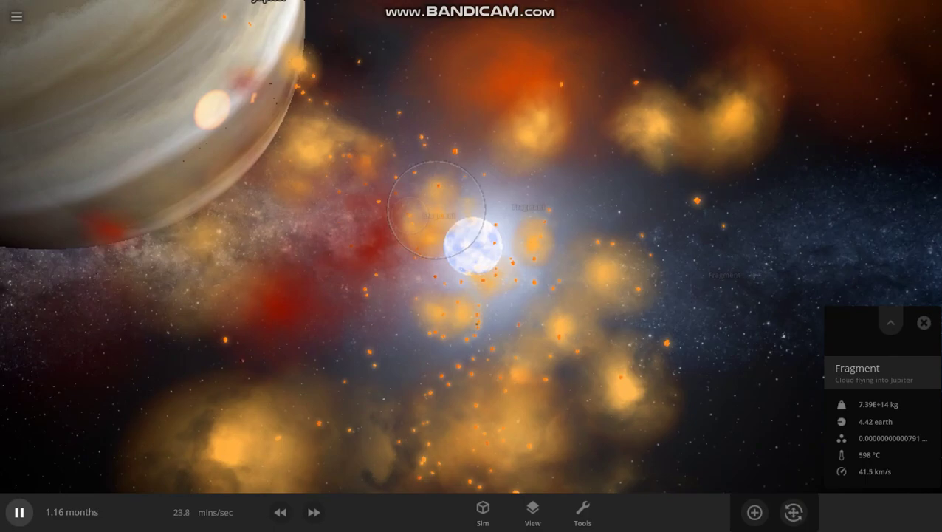
scroll(471, 245, "up", 5)
scroll(472, 246, "up", 3)
Pause and resume time while watching the fragment cloud beside Jupiter
key("space")
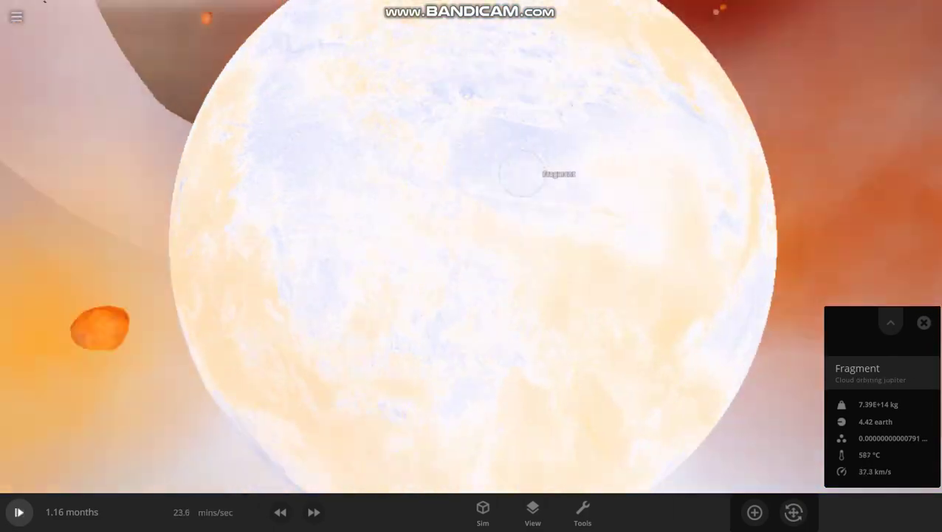
scroll(472, 246, "down", 3)
key("space")
scroll(471, 246, "up", 2)
scroll(471, 246, "up", 2)
scroll(471, 246, "down", 5)
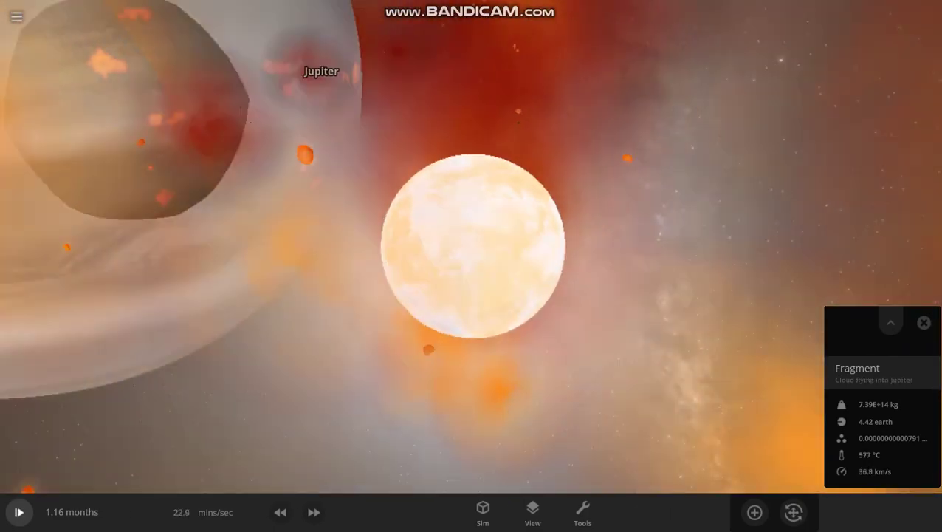
scroll(472, 246, "down", 2)
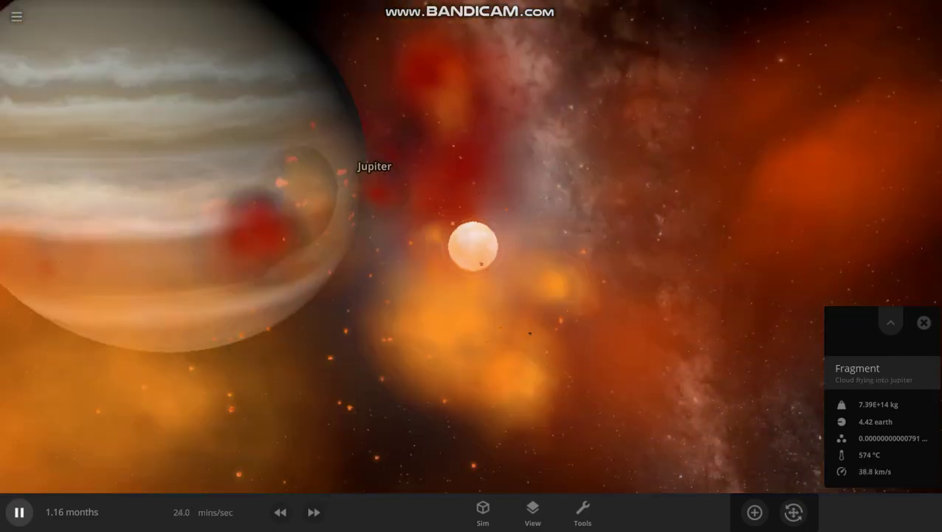
scroll(471, 246, "down", 3)
key("space")
key("space")
scroll(471, 246, "down", 2)
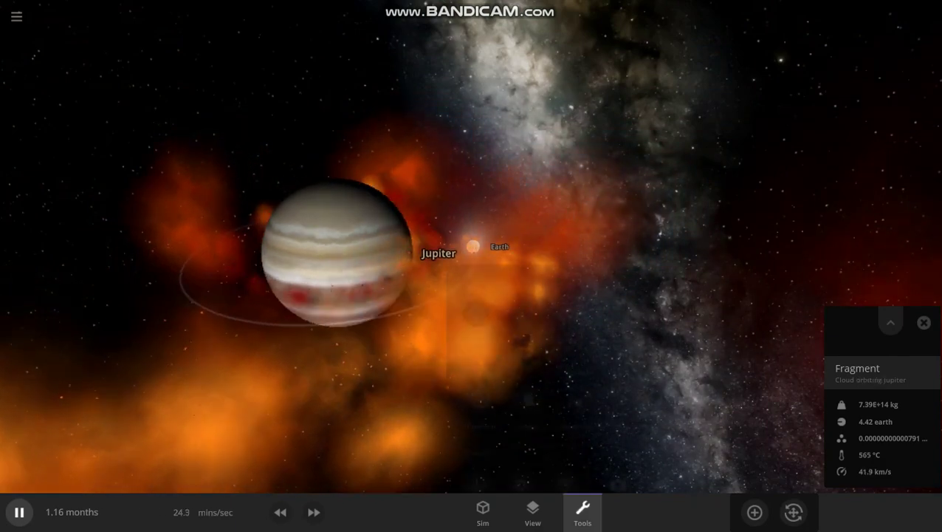
left_click(582, 512)
Place the Sun from the Stars catalogue in space near Jupiter
left_click(477, 273)
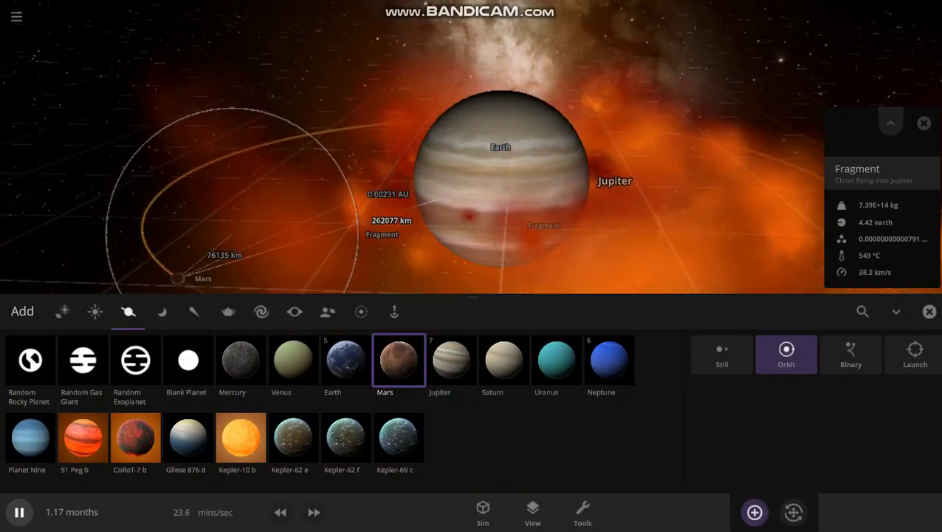
left_click(94, 311)
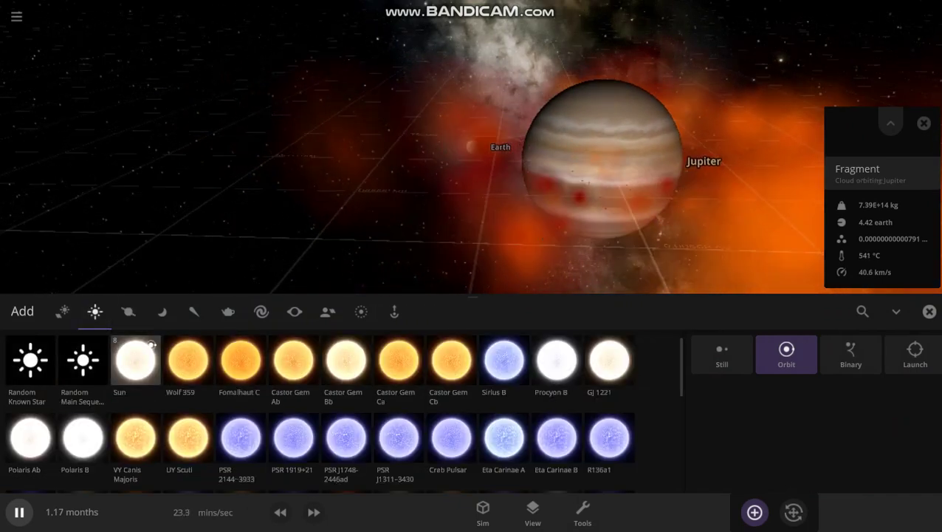
left_click(136, 360)
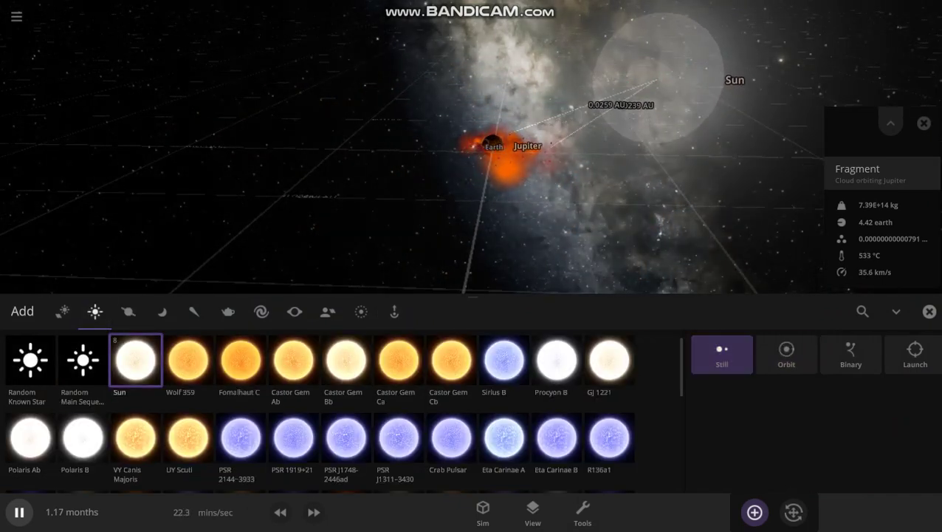
left_click(645, 46)
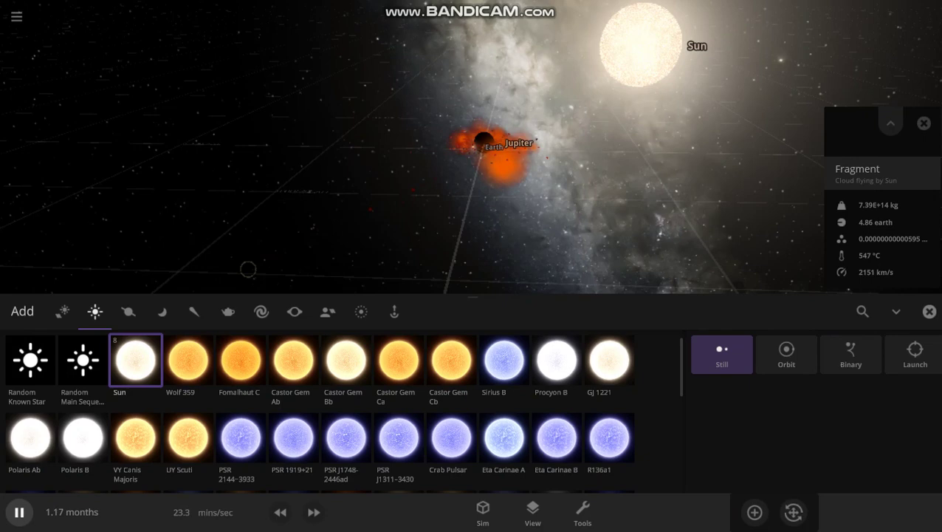
left_click(929, 311)
Resume the simulation and speed up simulation time
key("space")
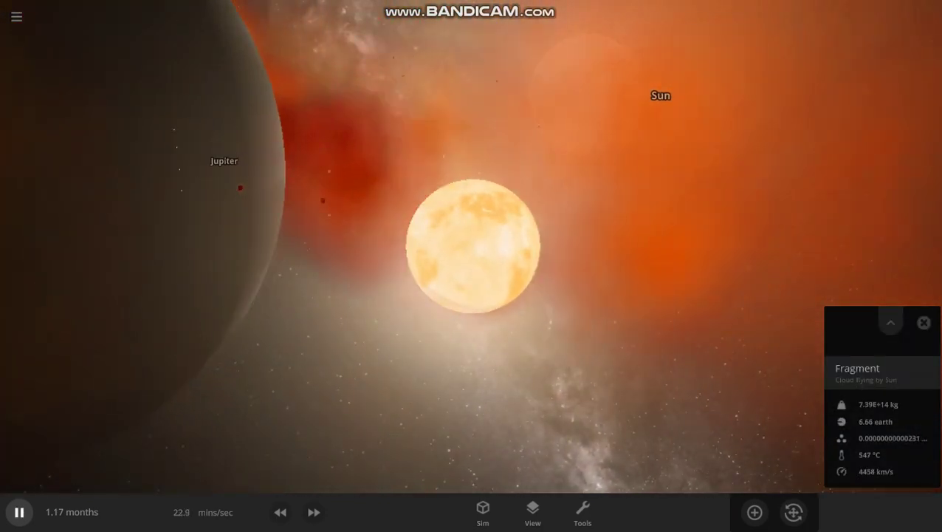
left_click(314, 512)
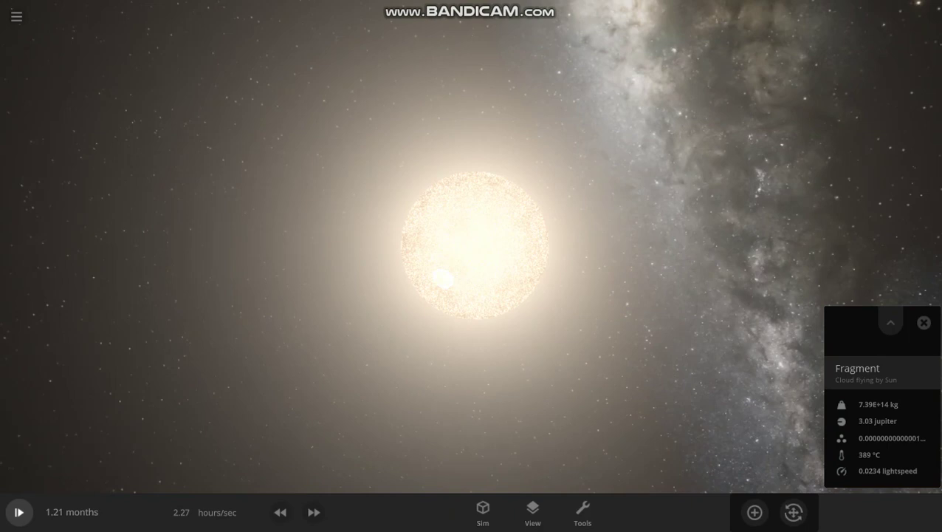
left_click(483, 512)
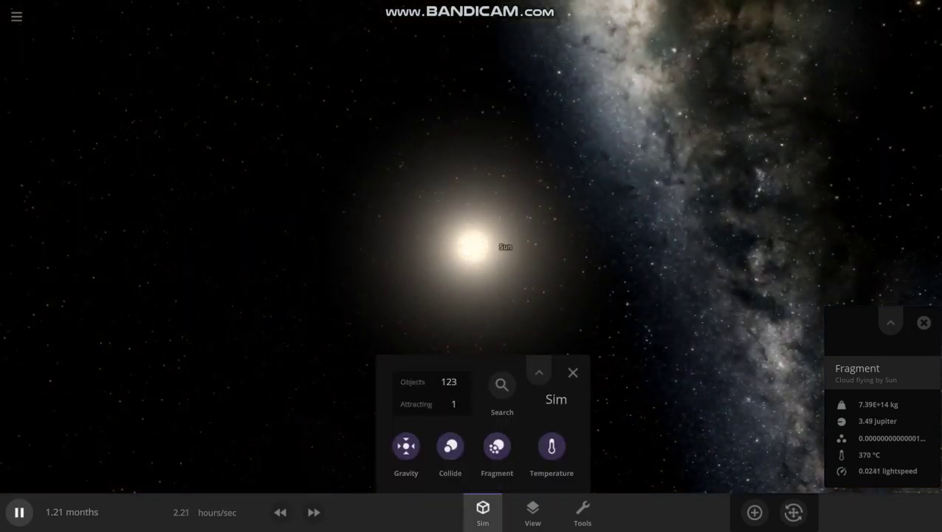
left_click(573, 372)
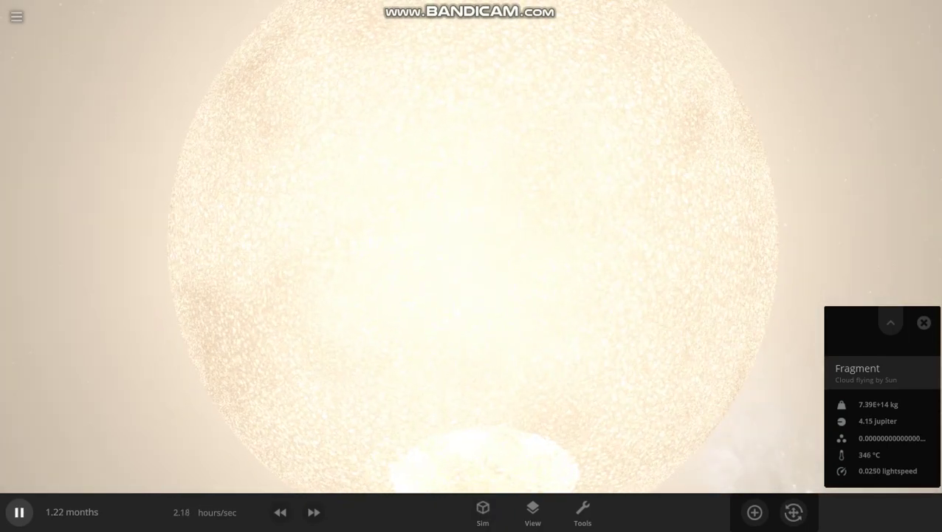
After checking the Fragment's properties, launch Wolf 359 toward the Sun
left_click(583, 512)
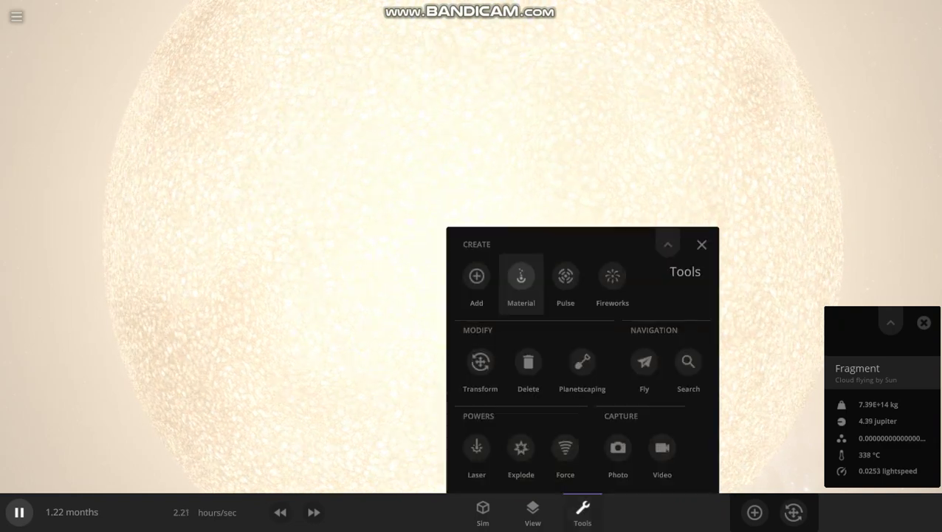
left_click(476, 274)
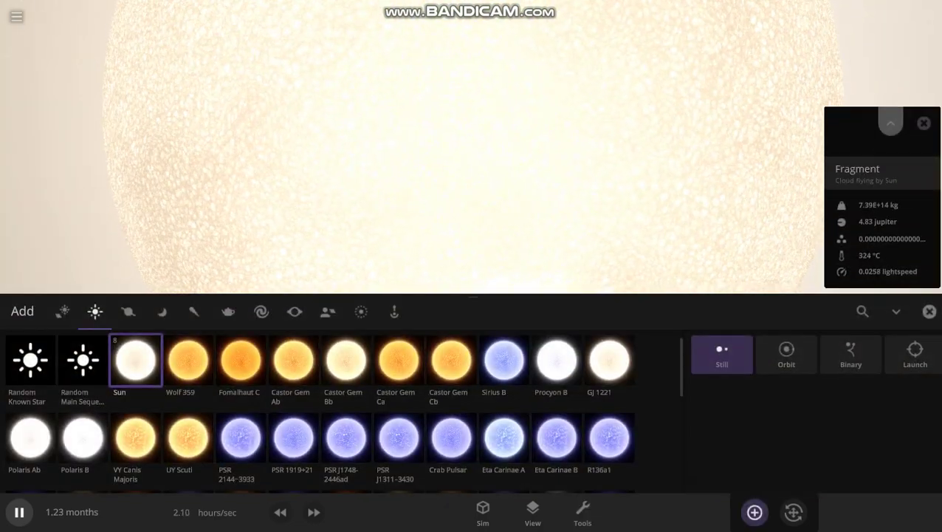
left_click(891, 123)
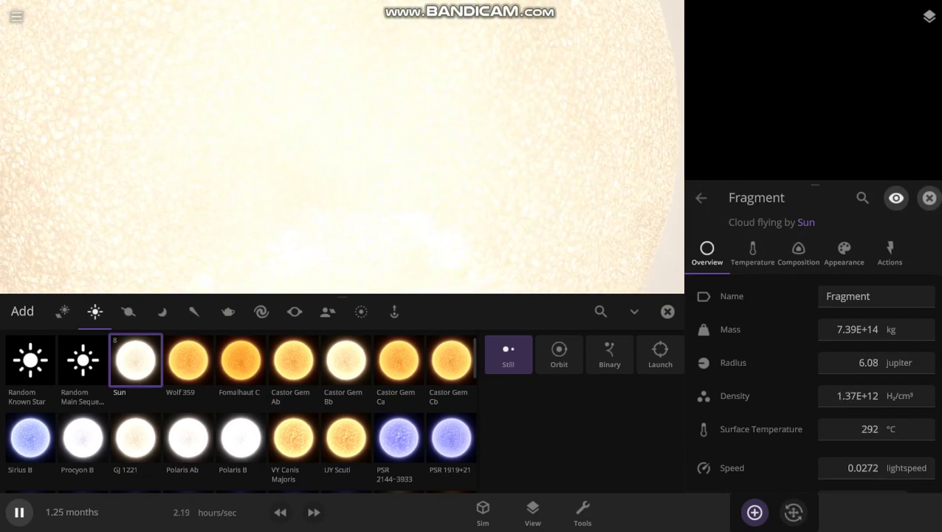
left_click(930, 198)
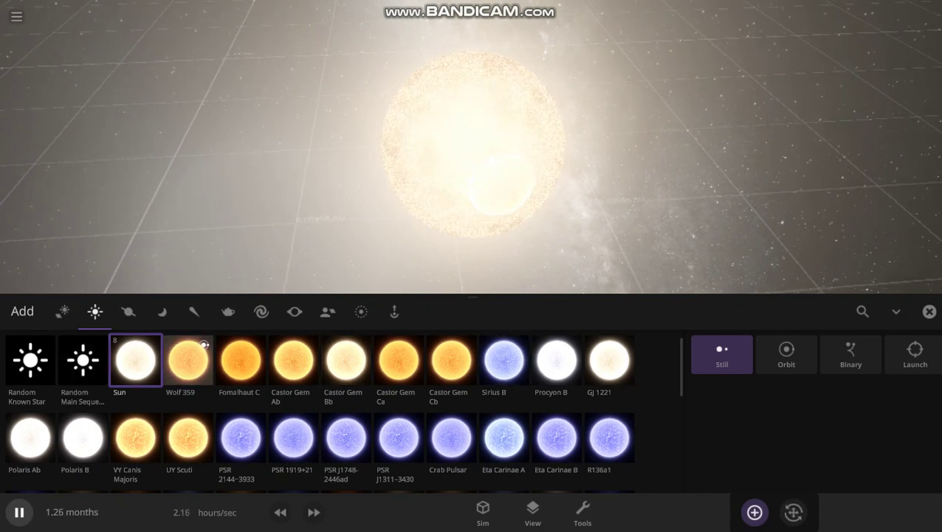
left_click(203, 345)
left_click(915, 355)
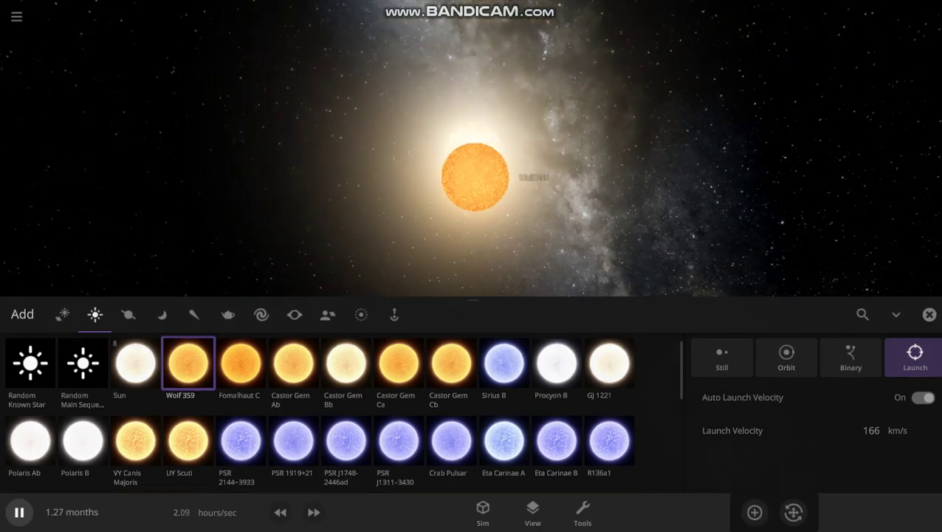
left_click(930, 311)
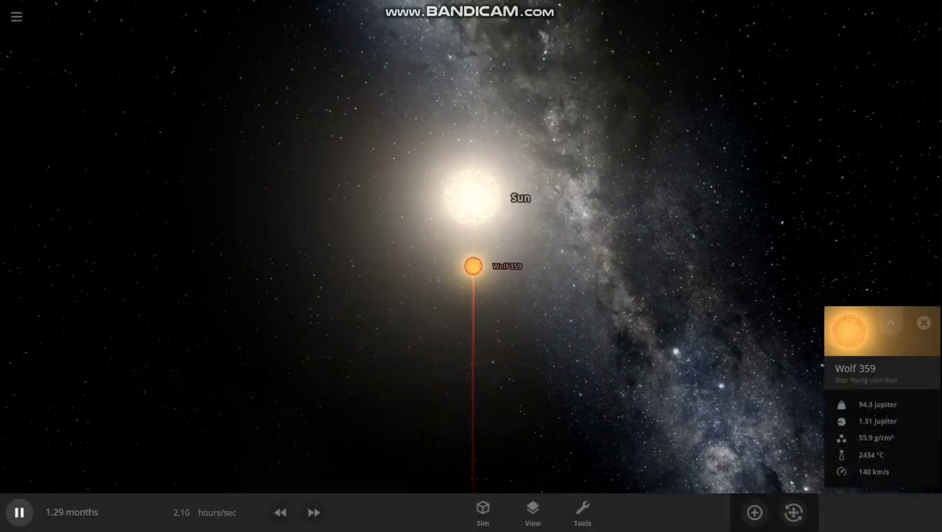
Pause and drop a second Sun onto the existing Sun
key("space")
scroll(472, 244, "up", 3)
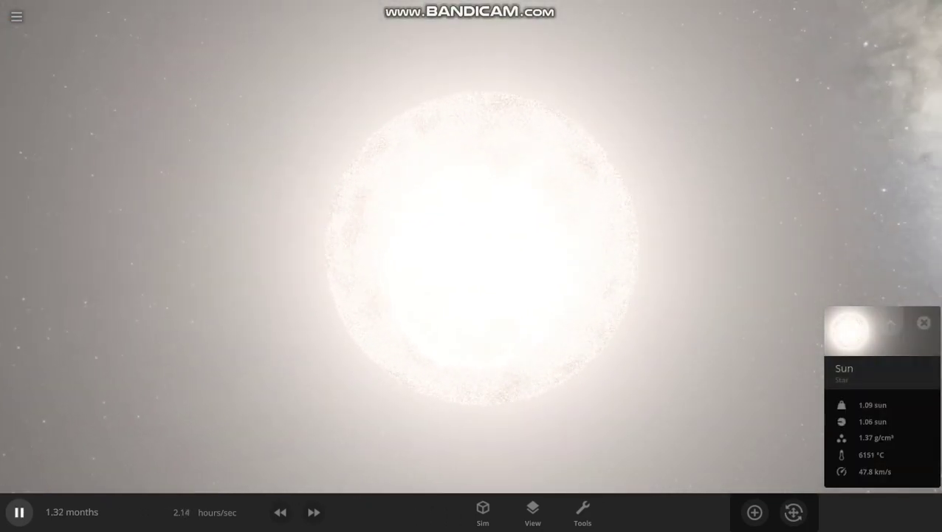
left_click(583, 512)
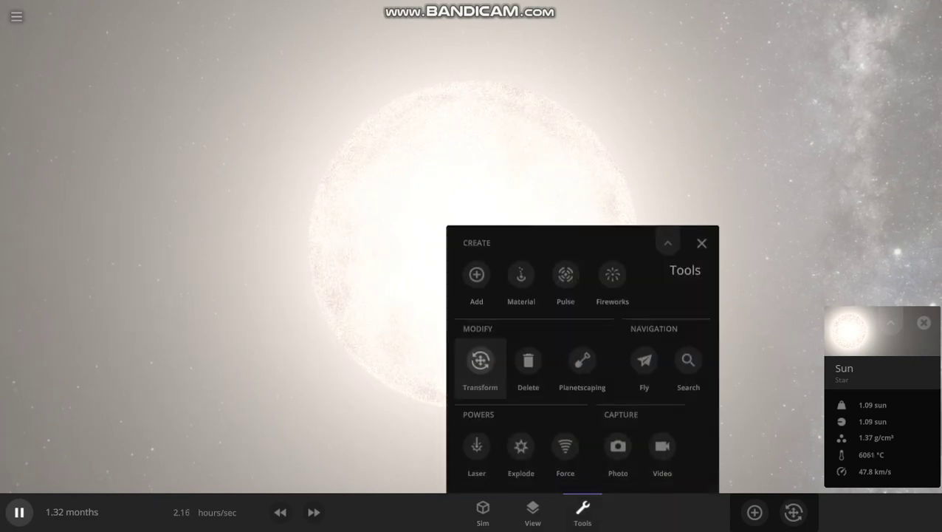
left_click(476, 274)
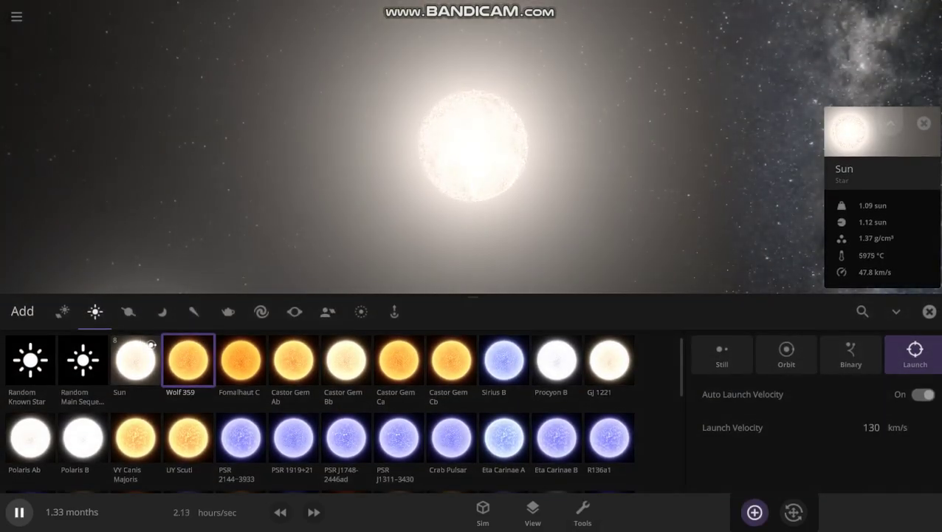
left_click(136, 360)
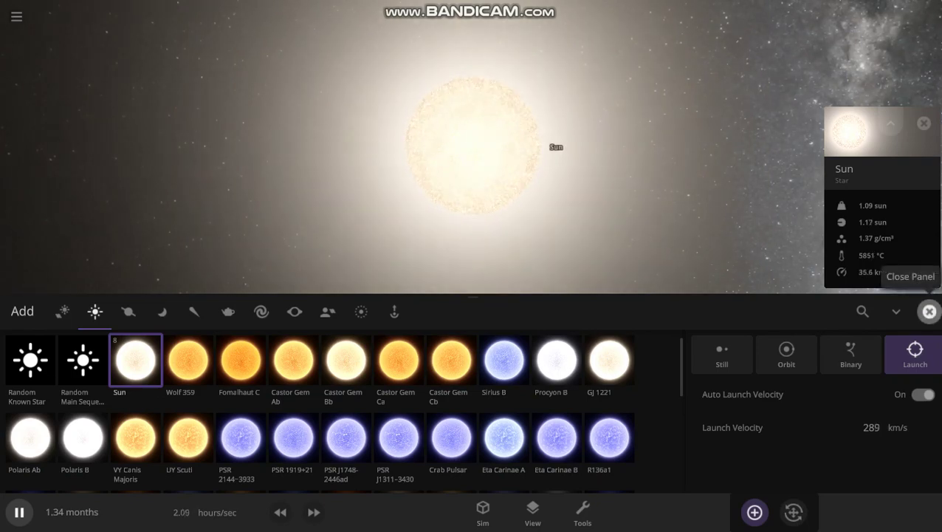
left_click(929, 311)
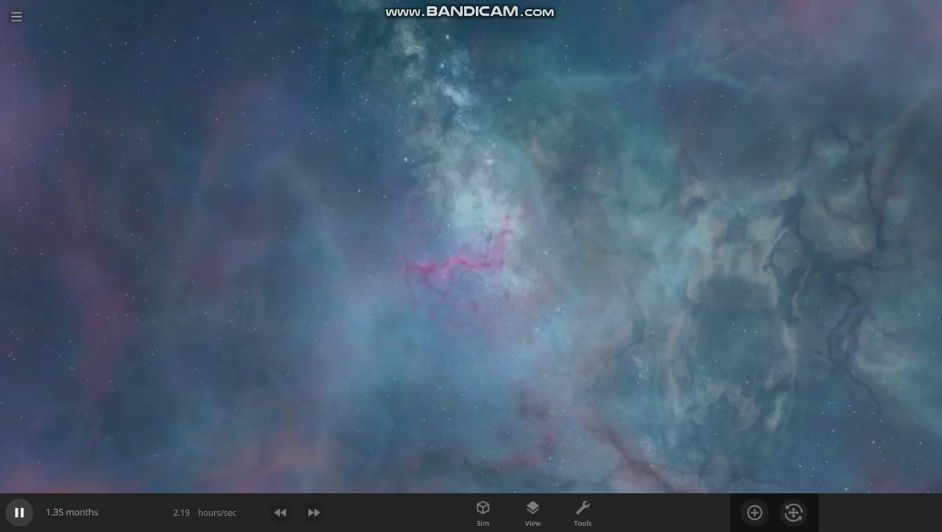
Bring up the Add catalogue showing Planets
left_click(582, 512)
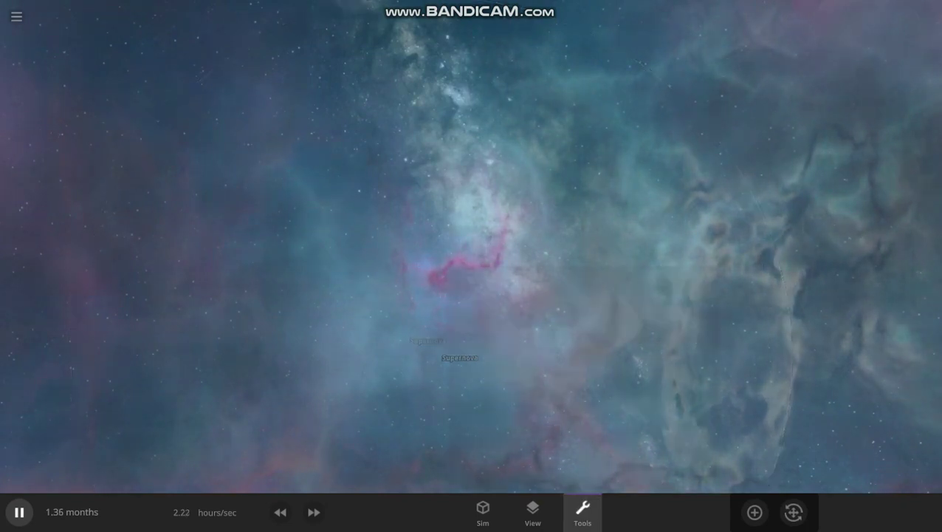
left_click(476, 274)
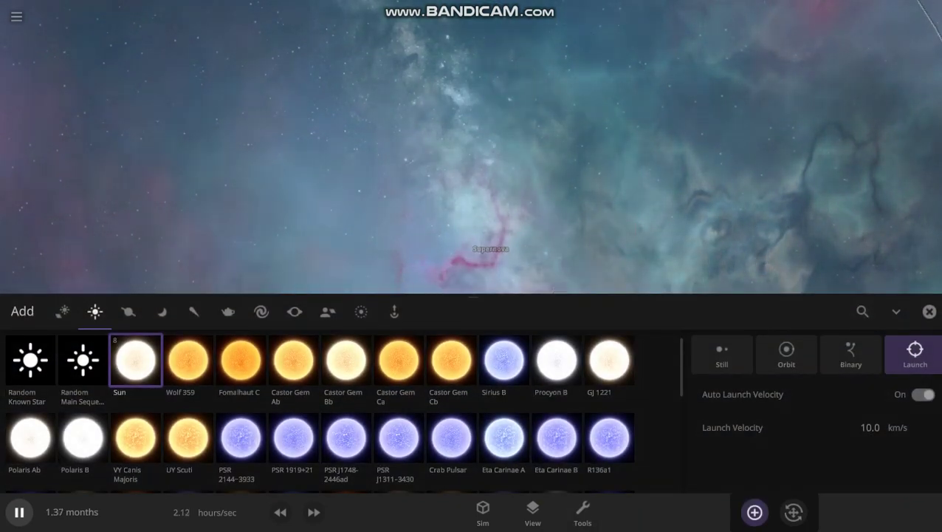
left_click(128, 311)
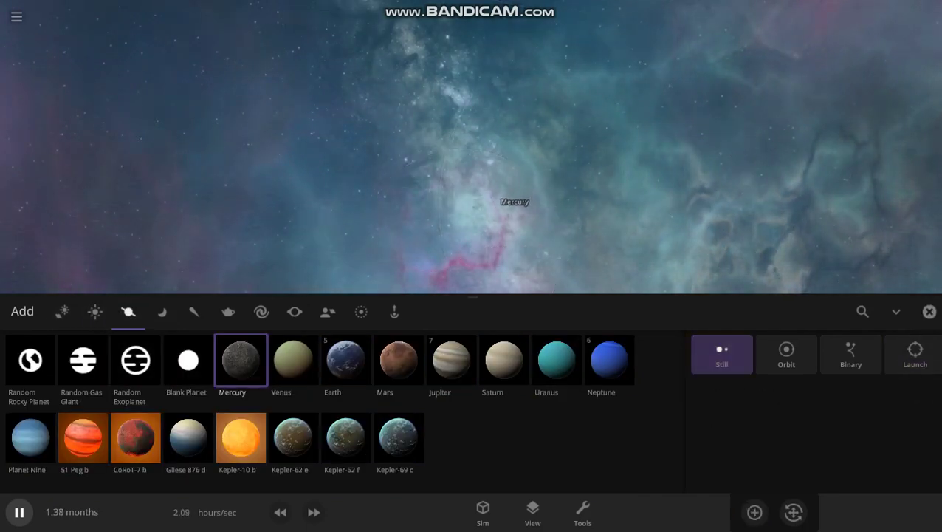
Close the planet catalogue, reopen it, and close it again
key("Escape")
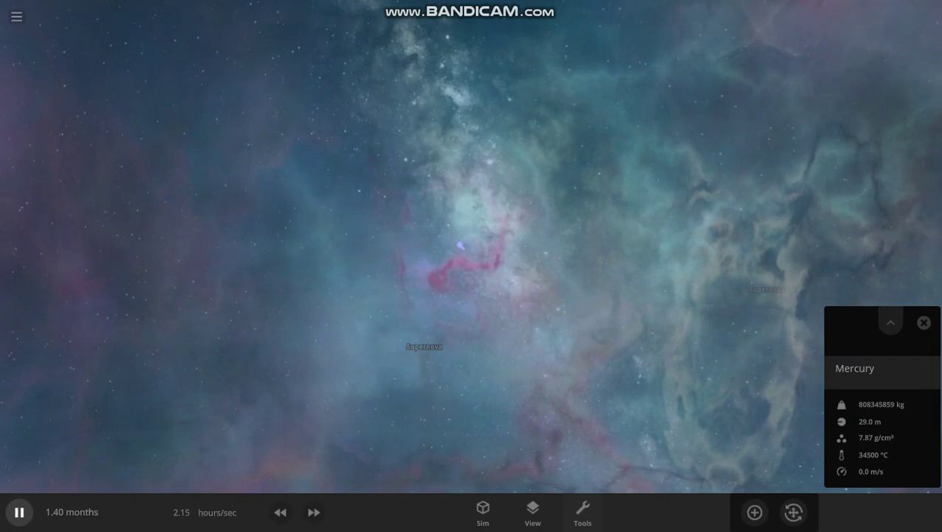
left_click(582, 514)
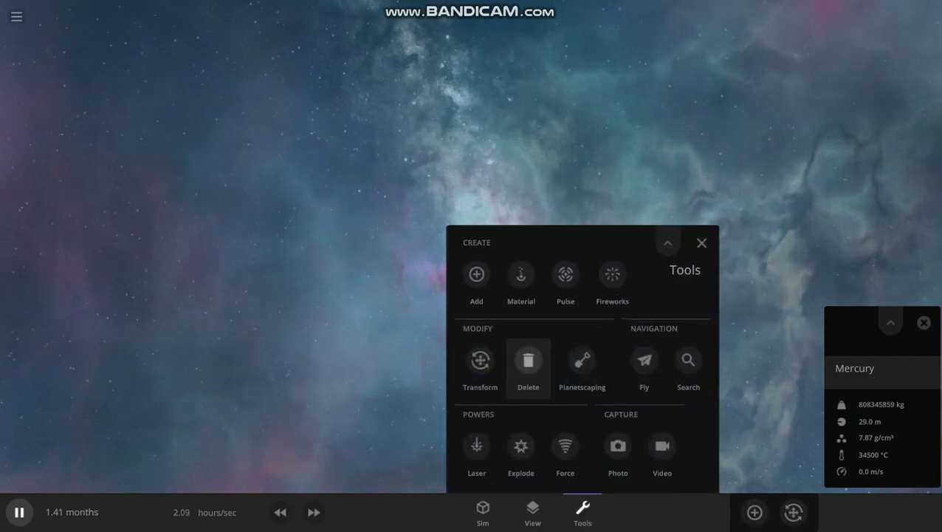
left_click(476, 274)
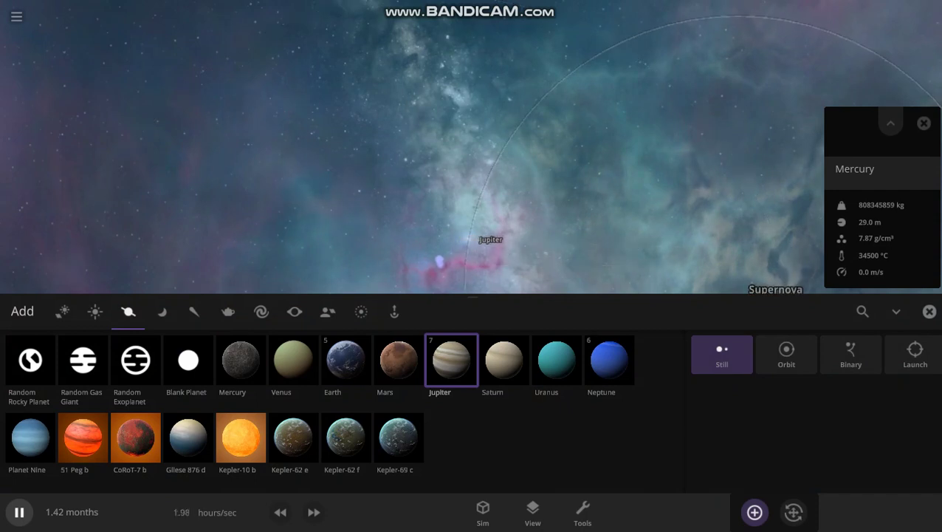
left_click(929, 310)
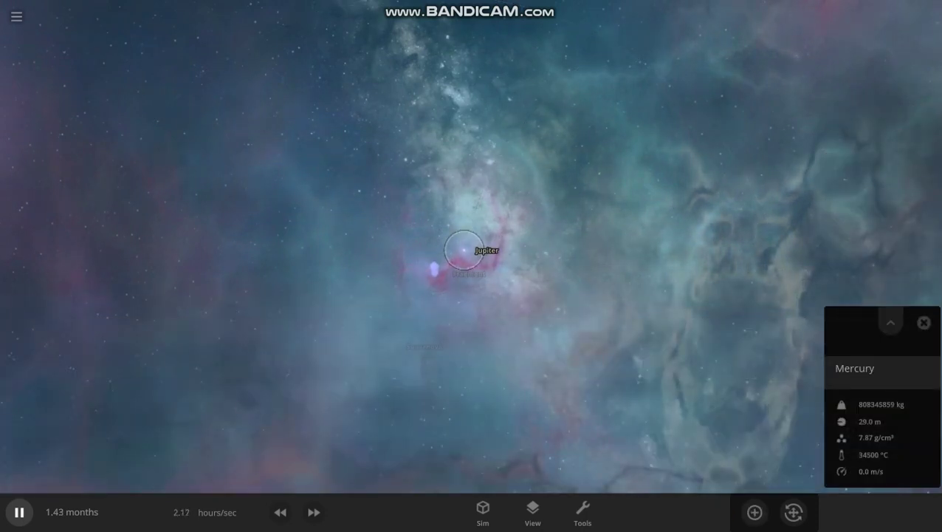
Select Jupiter inside the nebula, pause, and reopen the object browser
left_click(463, 251)
key("space")
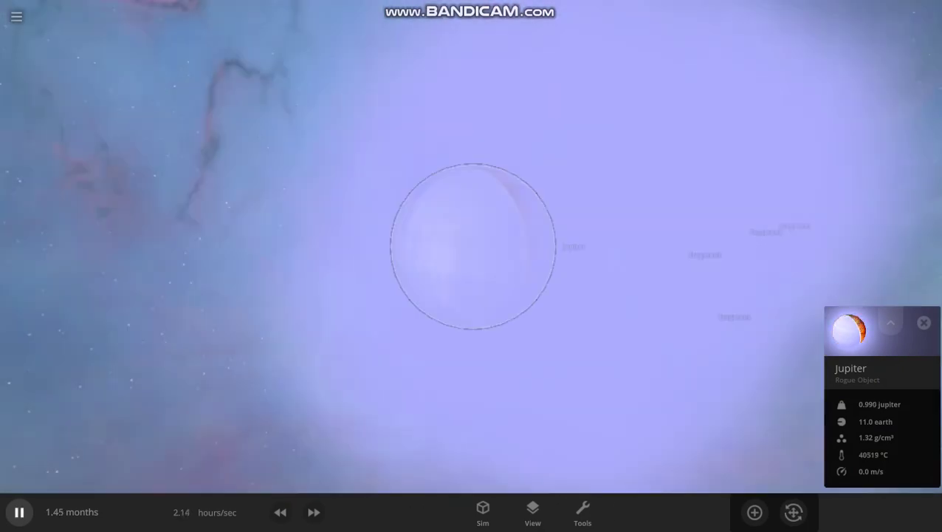
scroll(473, 246, "up", 5)
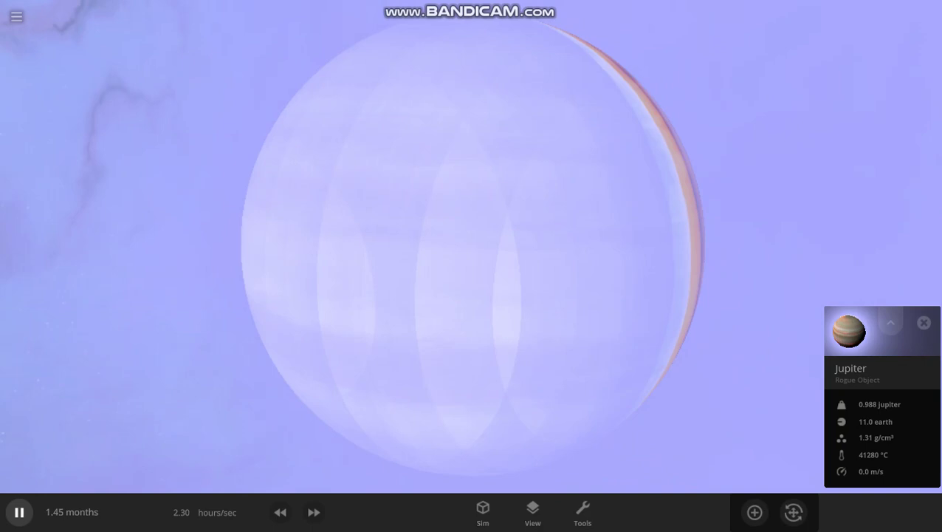
scroll(473, 251, "down", 5)
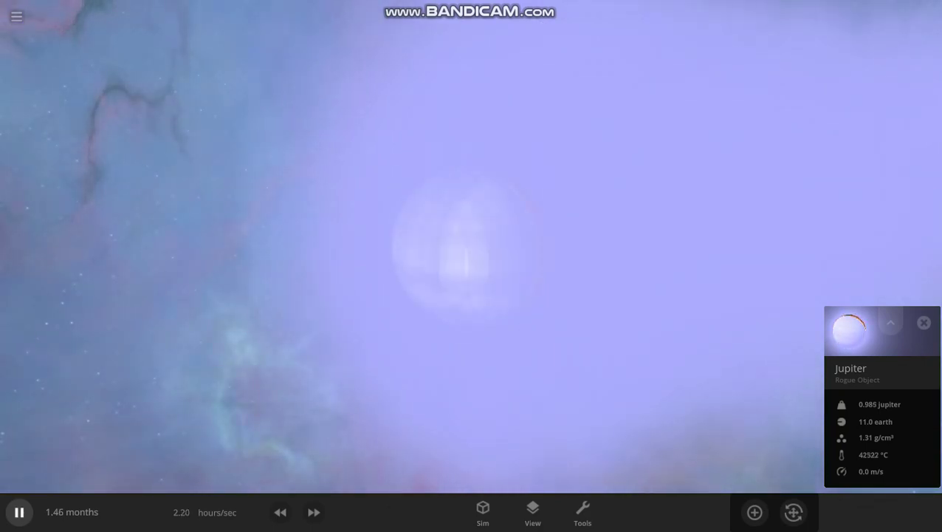
left_click(582, 511)
left_click(476, 275)
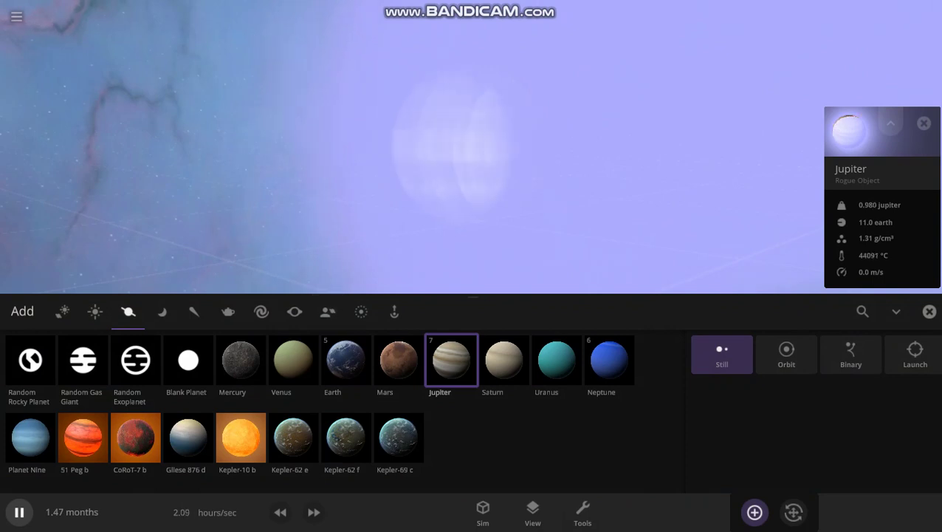
Place a Quasi Star near Jupiter, raise the sim speed three notches, and resume playback
left_click(327, 311)
scroll(317, 414, "down", 5)
scroll(318, 414, "down", 5)
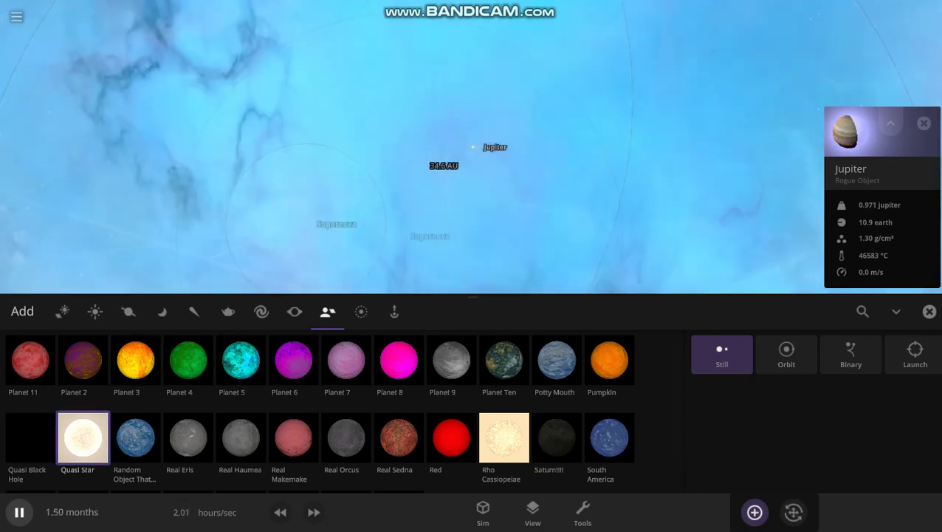
scroll(471, 148, "down", 3)
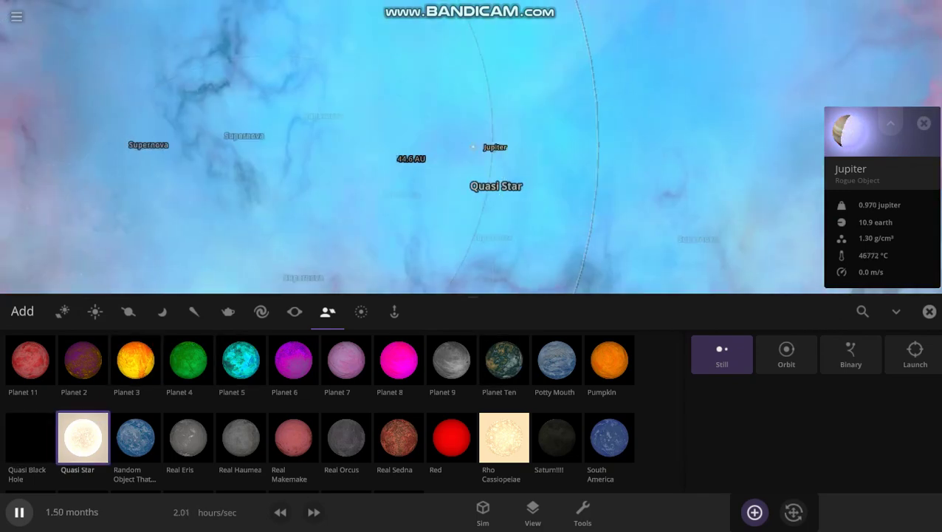
scroll(471, 147, "down", 3)
scroll(471, 147, "down", 3)
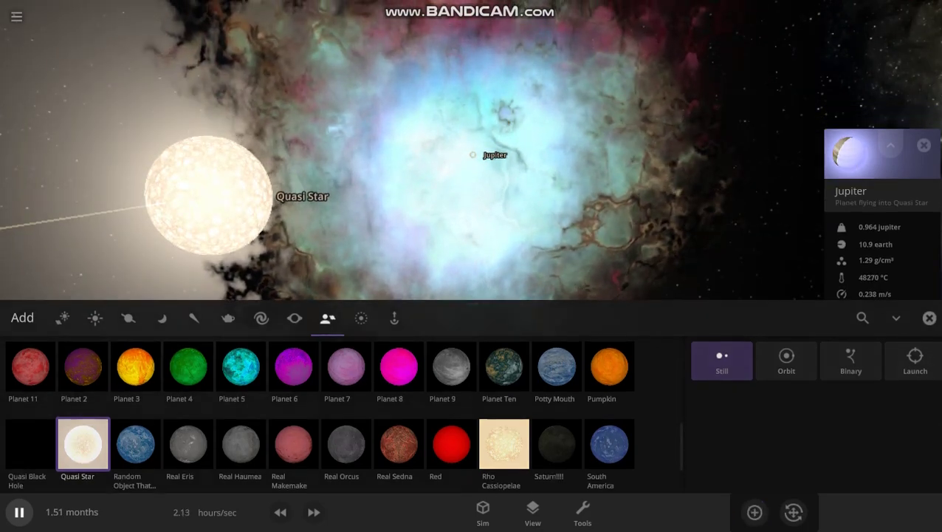
left_click(929, 311)
left_click(313, 512)
left_click(313, 512)
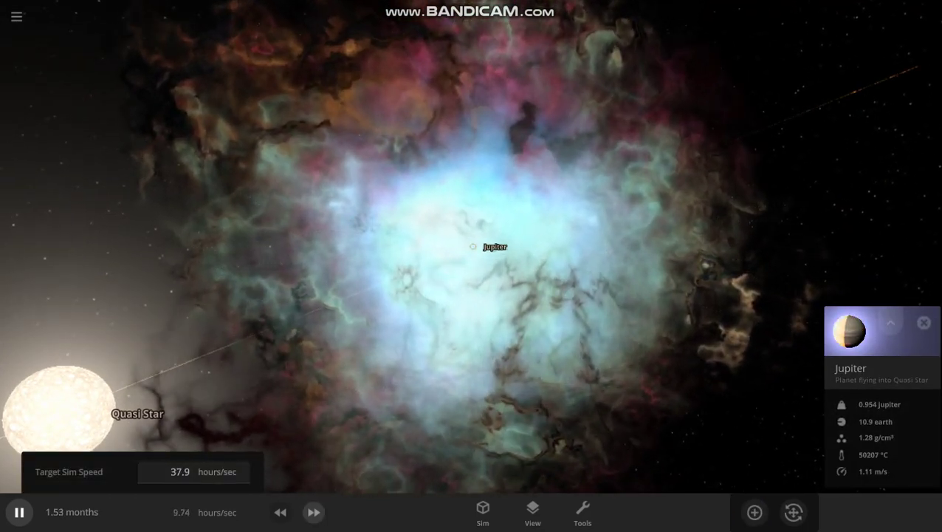
left_click(313, 512)
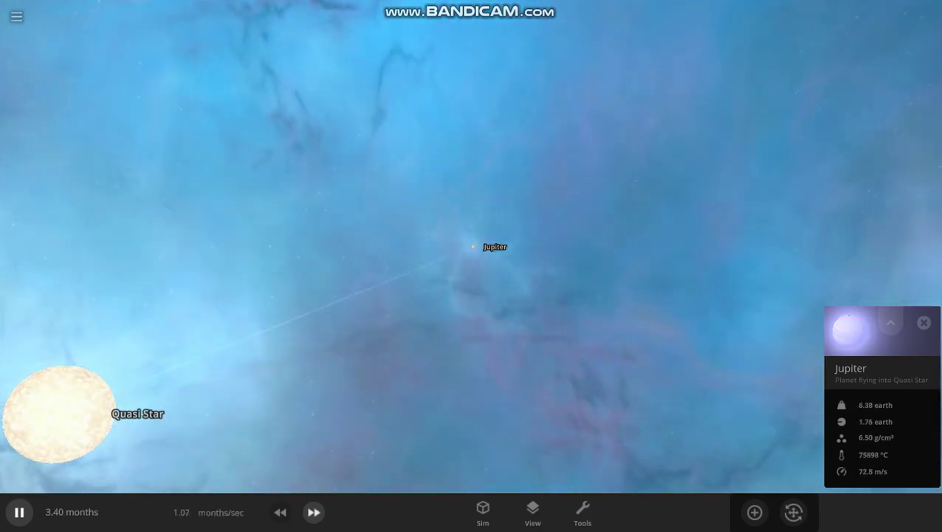
left_click(924, 323)
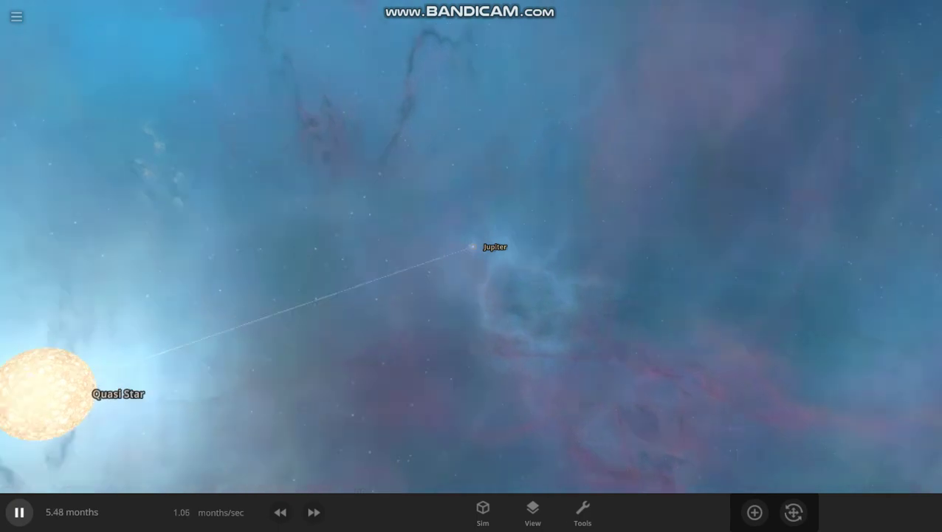
key("space")
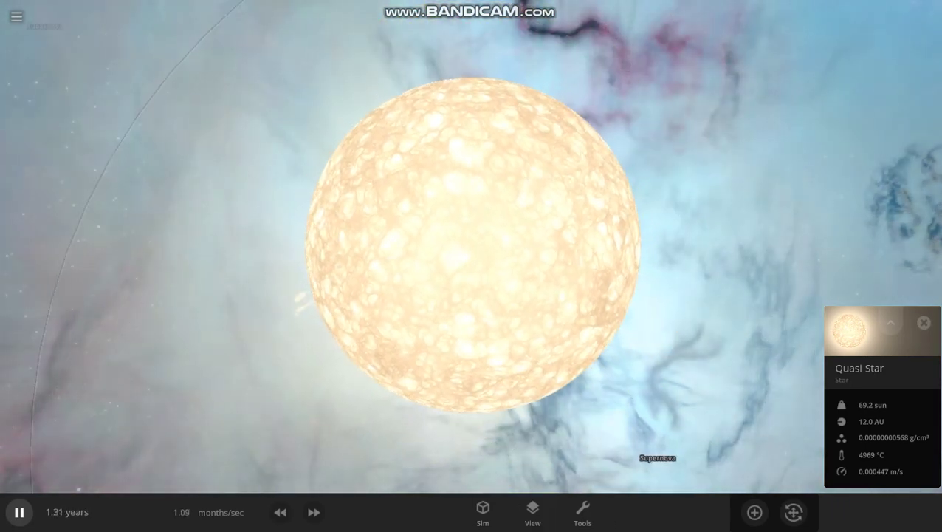
Place the star Wolf 359 from the Stars presets into the scene
left_click(583, 512)
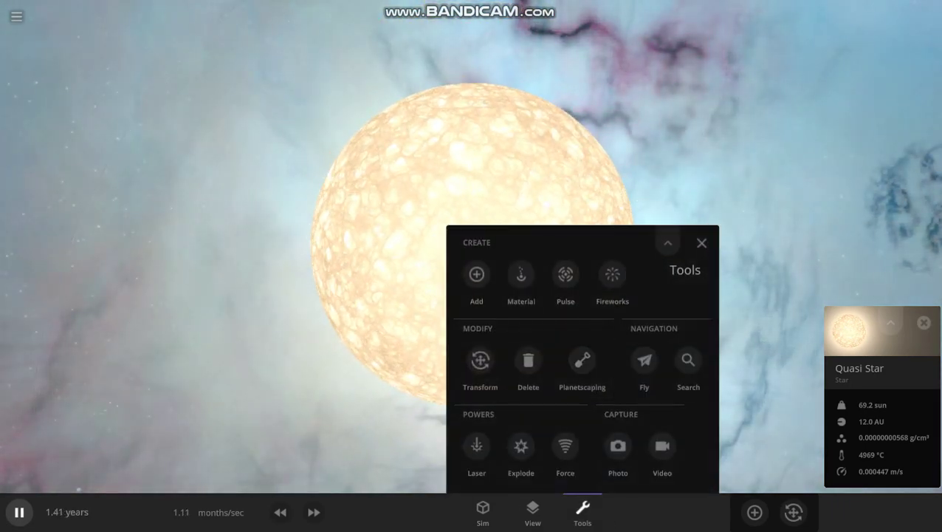
left_click(477, 274)
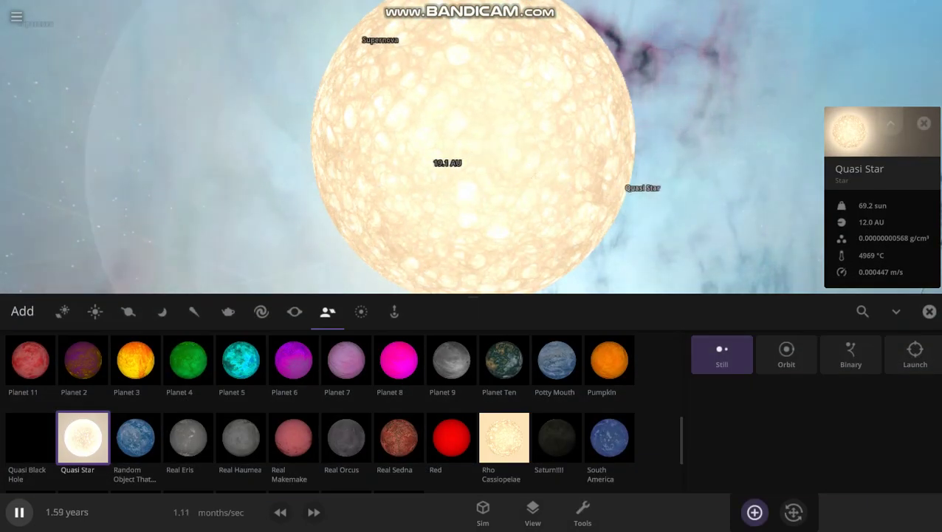
left_click(261, 311)
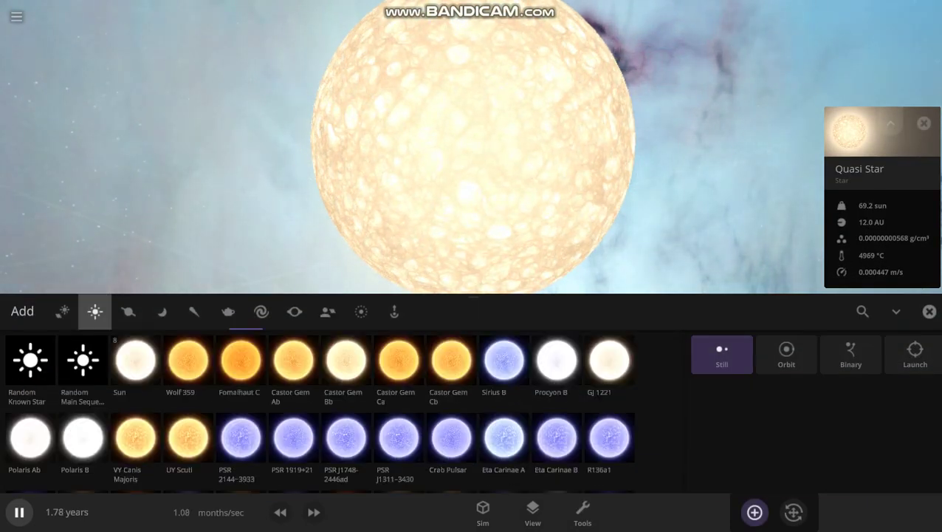
left_click(204, 345)
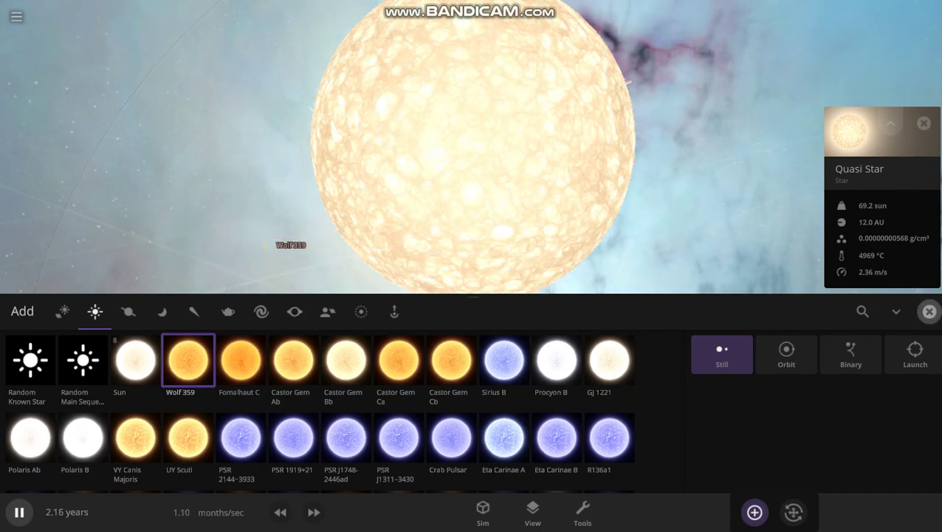
left_click(929, 311)
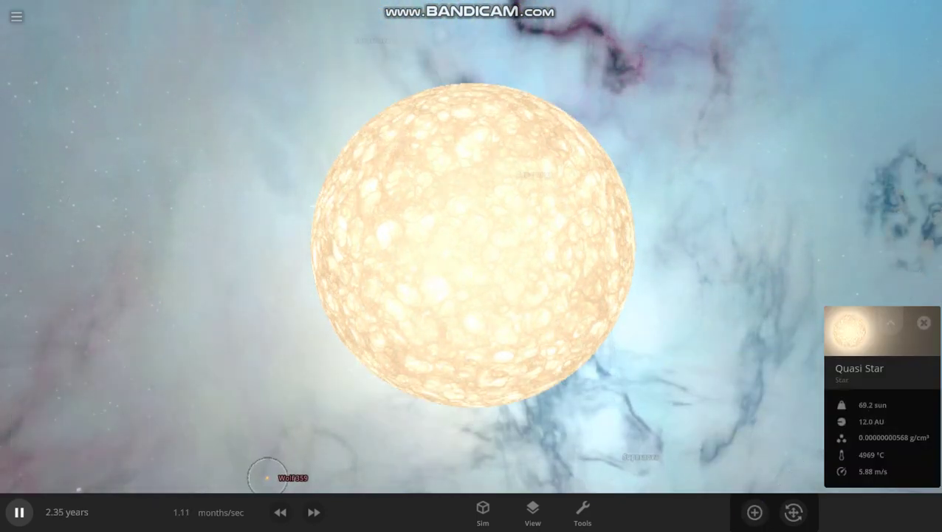
Select Wolf 359 and speed up time so the Quasi Star swallows it
left_click(268, 477)
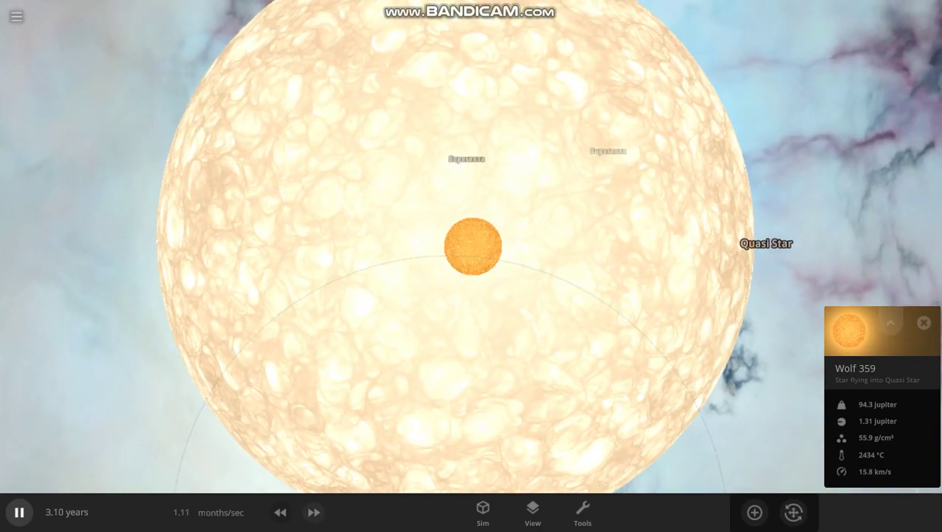
key("period")
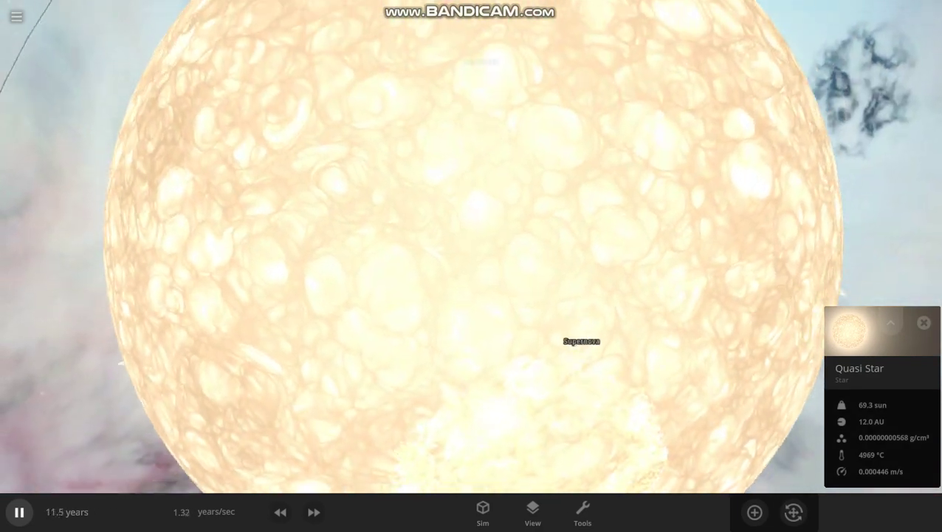
left_click(583, 511)
left_click(477, 274)
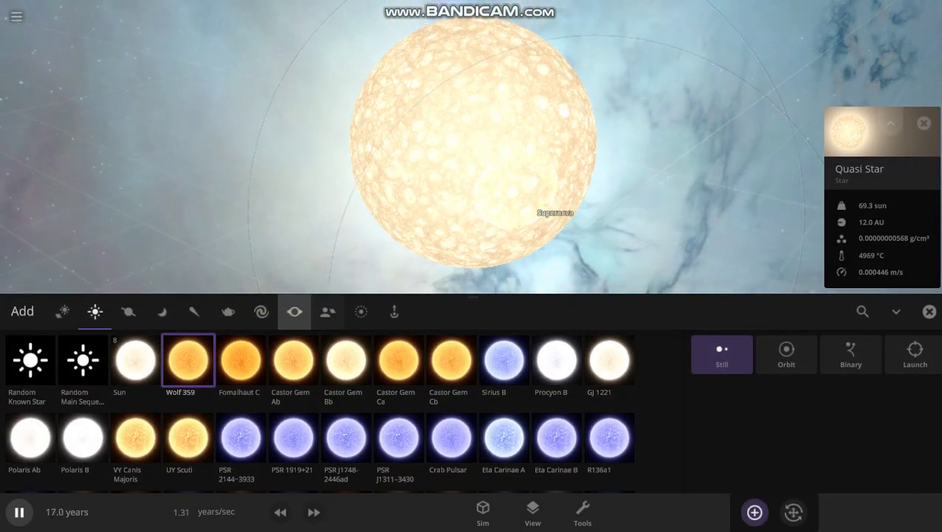
Explode the Quasi Star, focus on the 8.92-solar-mass black hole left behind, then open the main menu
left_click(583, 512)
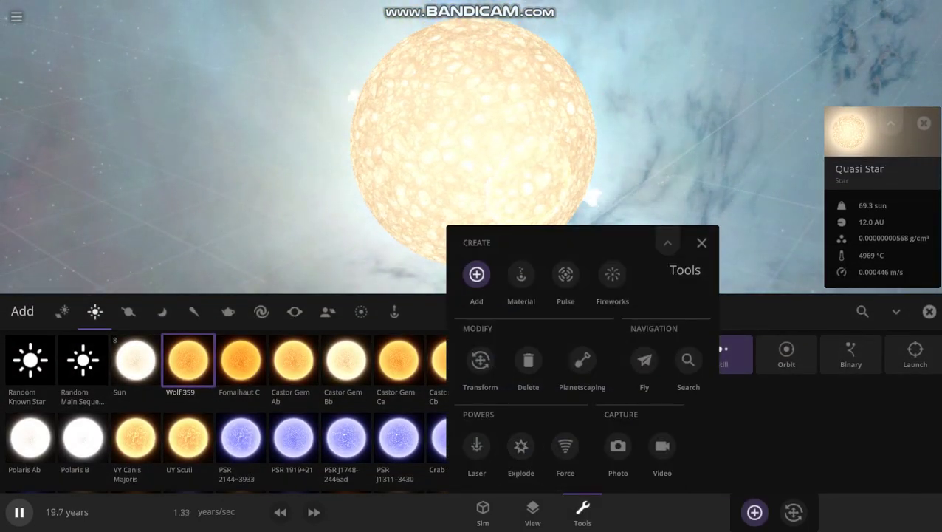
left_click(521, 446)
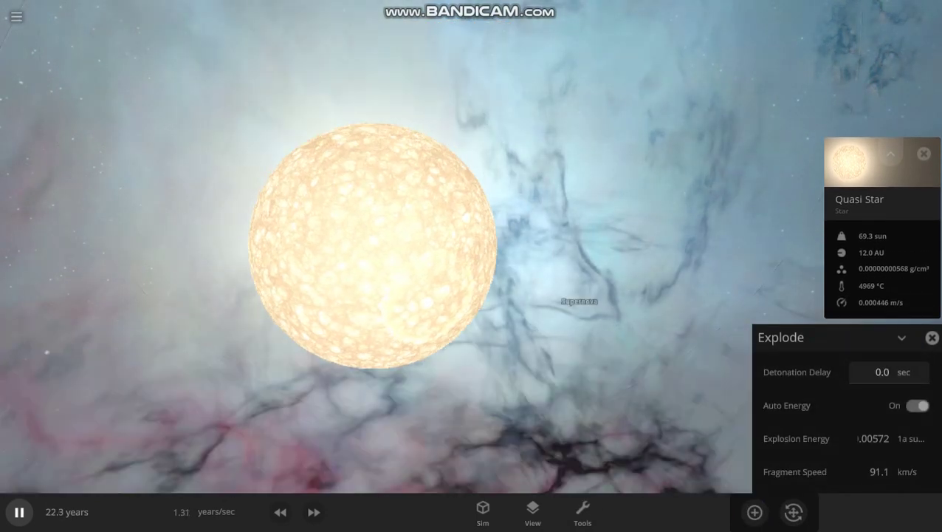
left_click(373, 246)
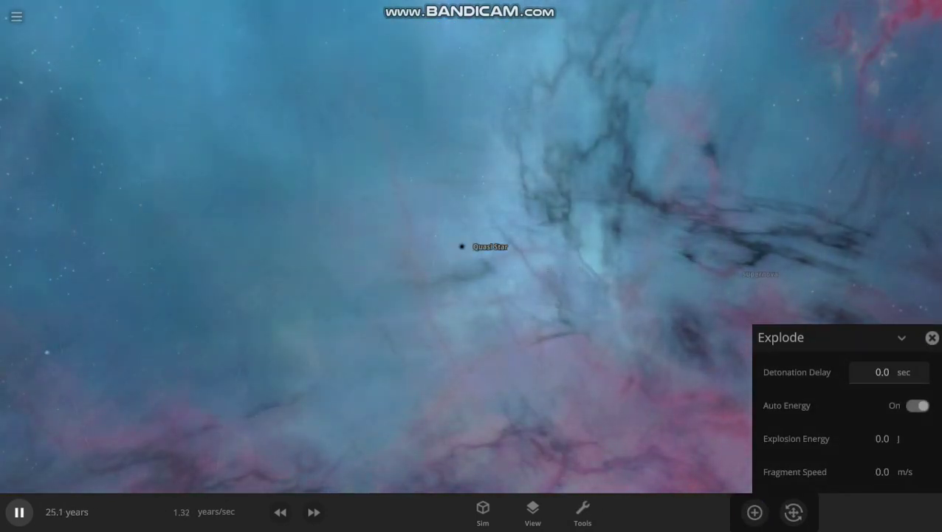
key("Escape")
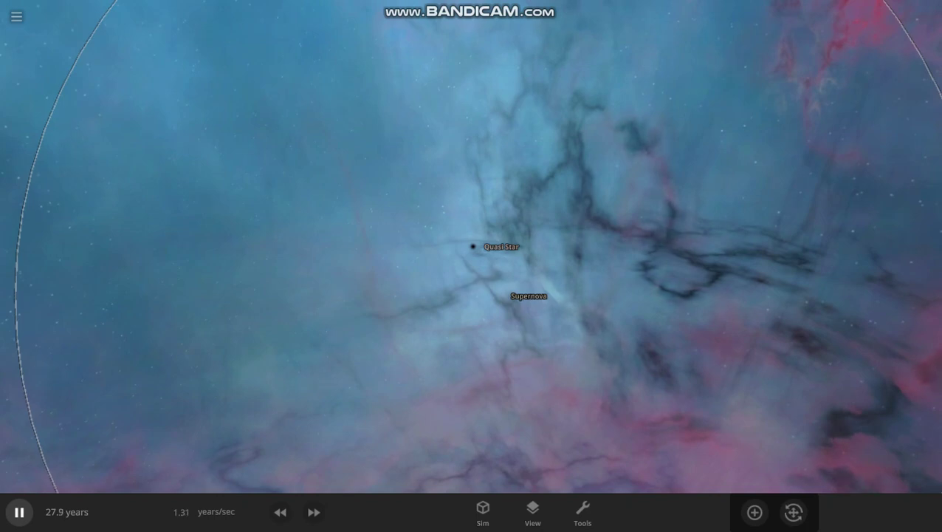
double_click(473, 246)
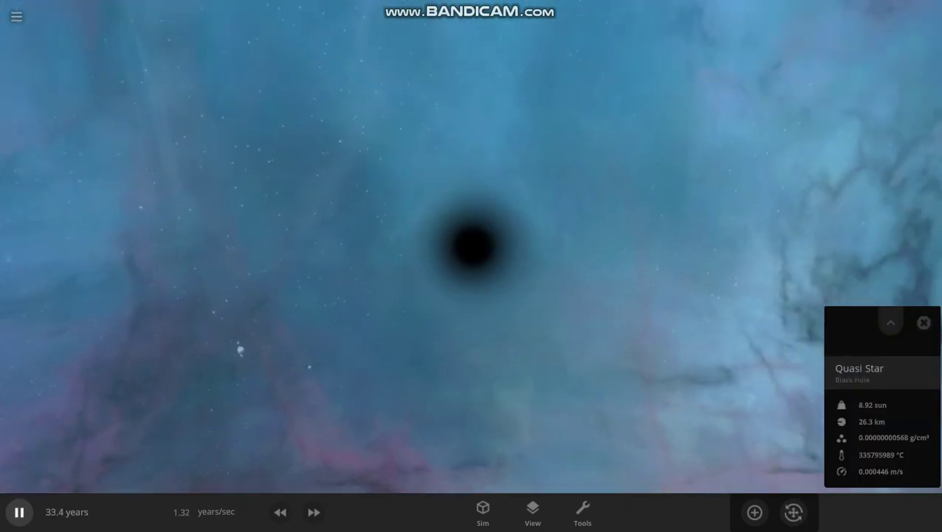
key("Escape")
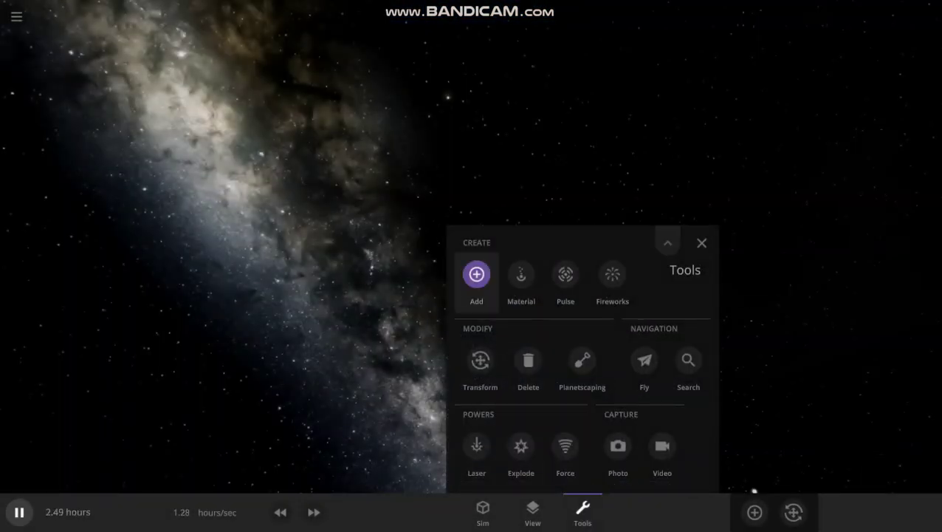
Add Earth with a Random Rock Particle in orbit, then select the particle
left_click(755, 511)
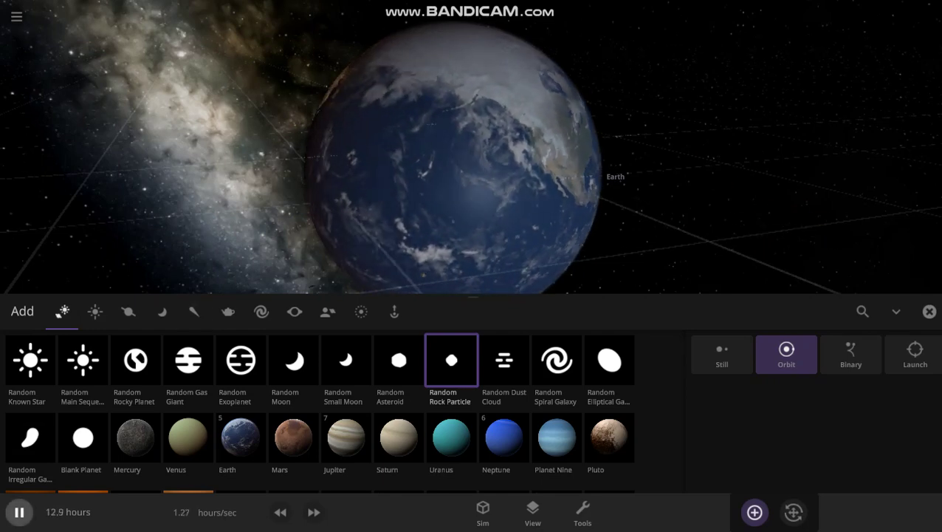
left_click(754, 512)
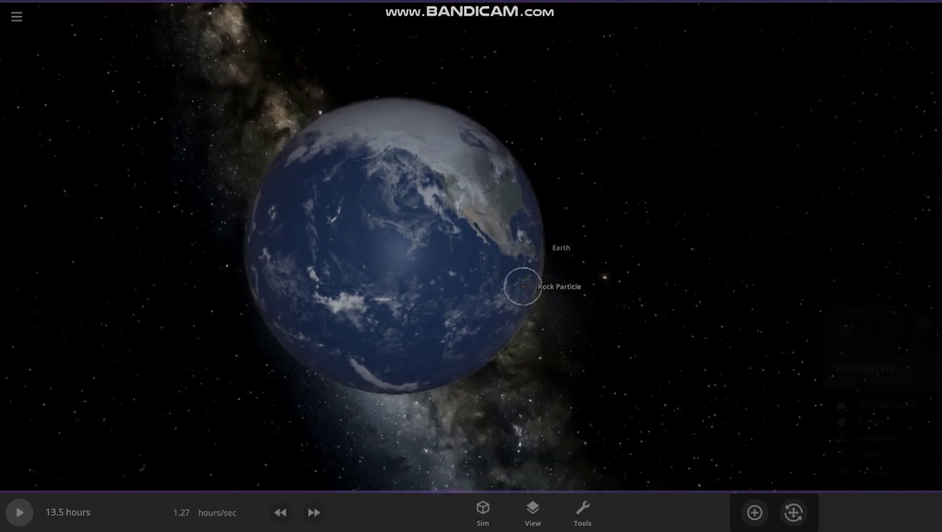
left_click(521, 285)
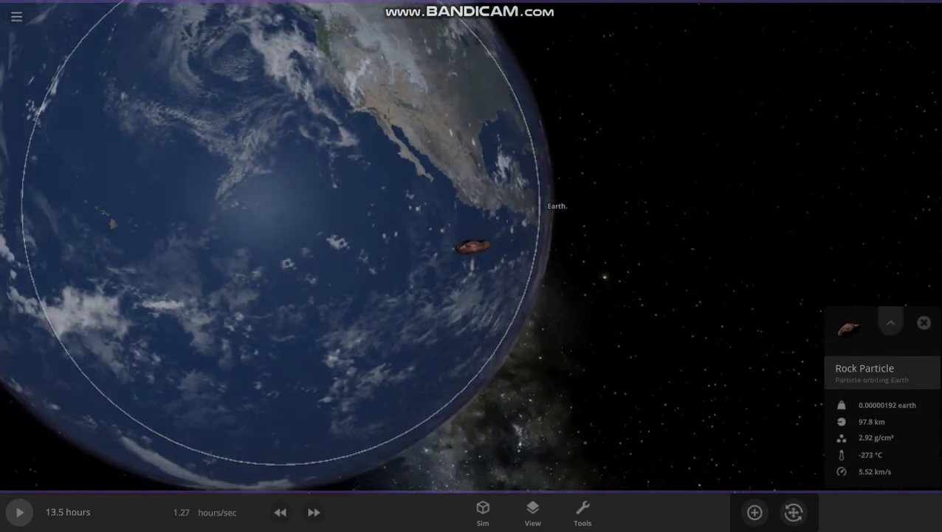
scroll(471, 246, "down", 10)
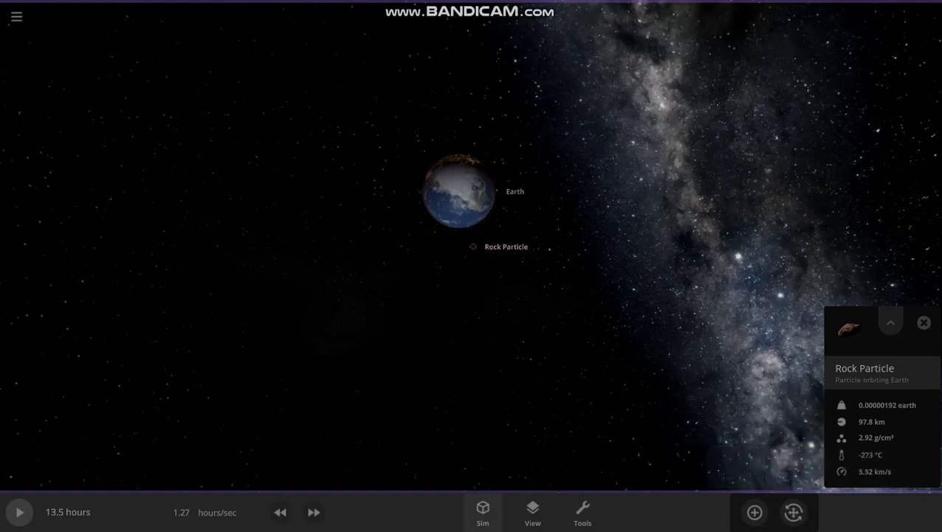
Check the simulation statistics showing three objects, then close the statistics and search panels
left_click(483, 512)
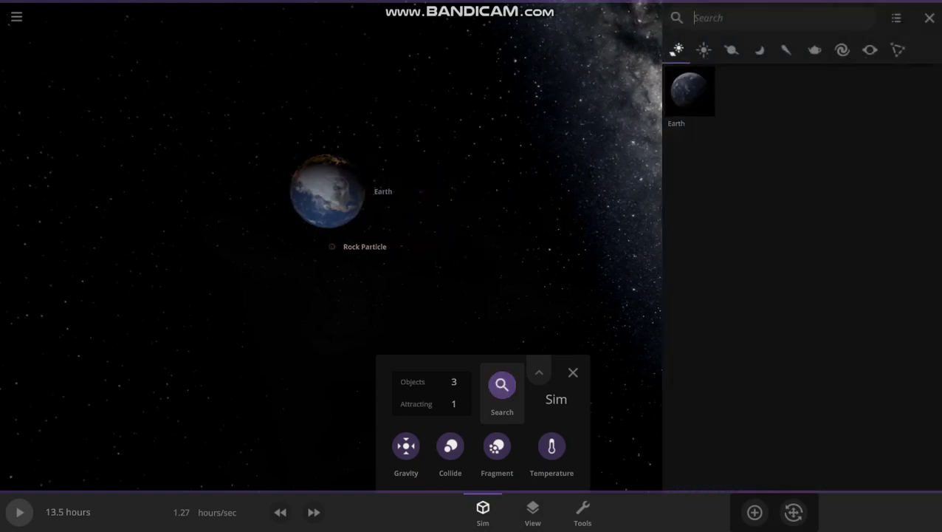
left_click(432, 392)
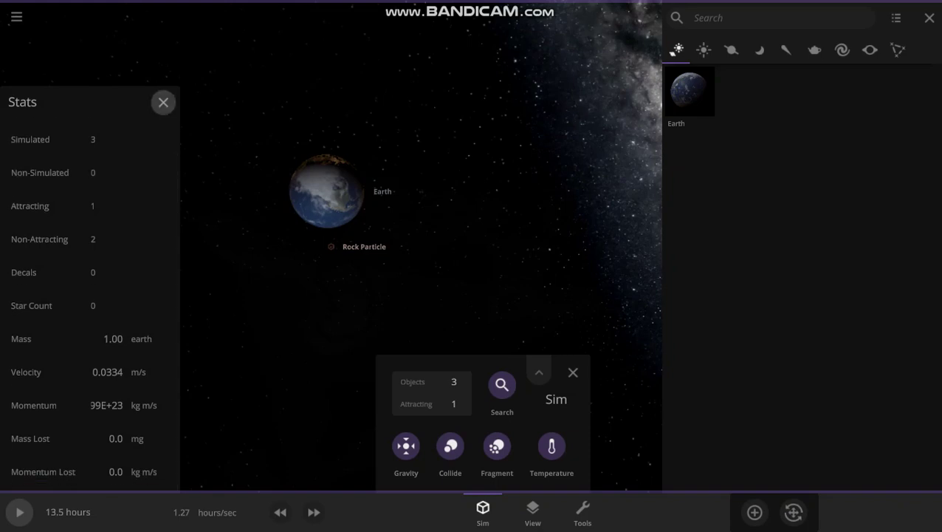
left_click(164, 102)
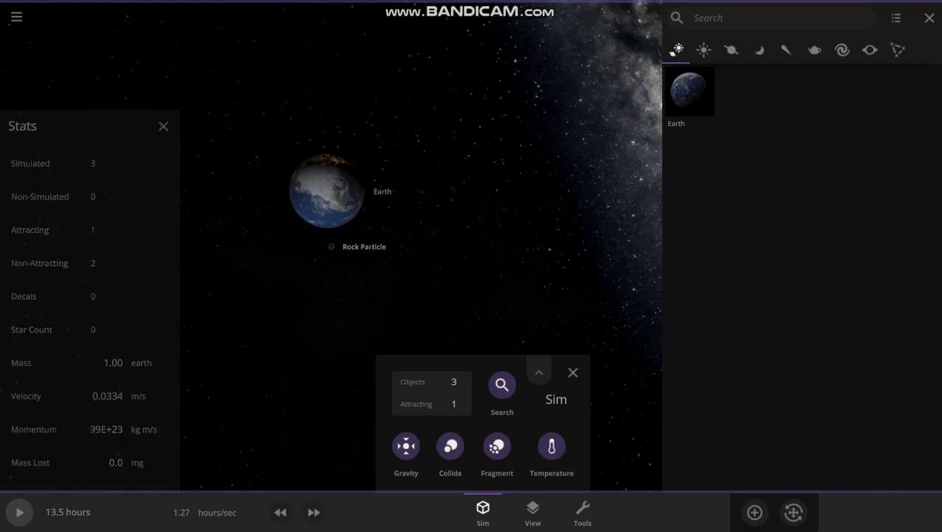
left_click(483, 510)
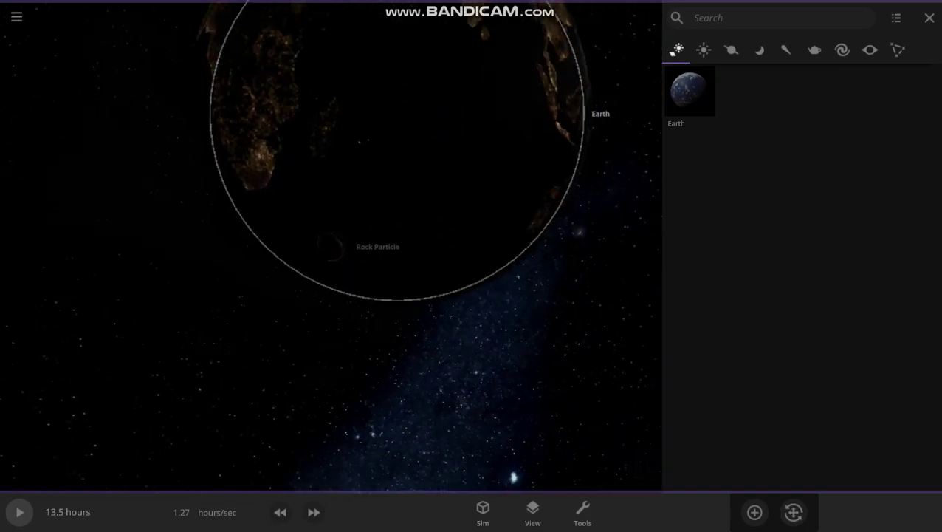
left_click(929, 18)
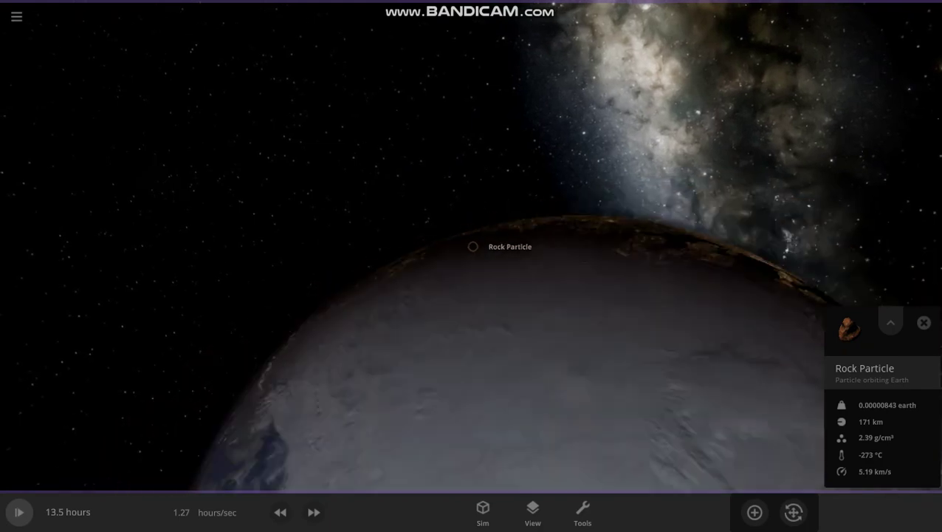
Add a Moon orbiting Earth from the Moons presets
left_click(583, 510)
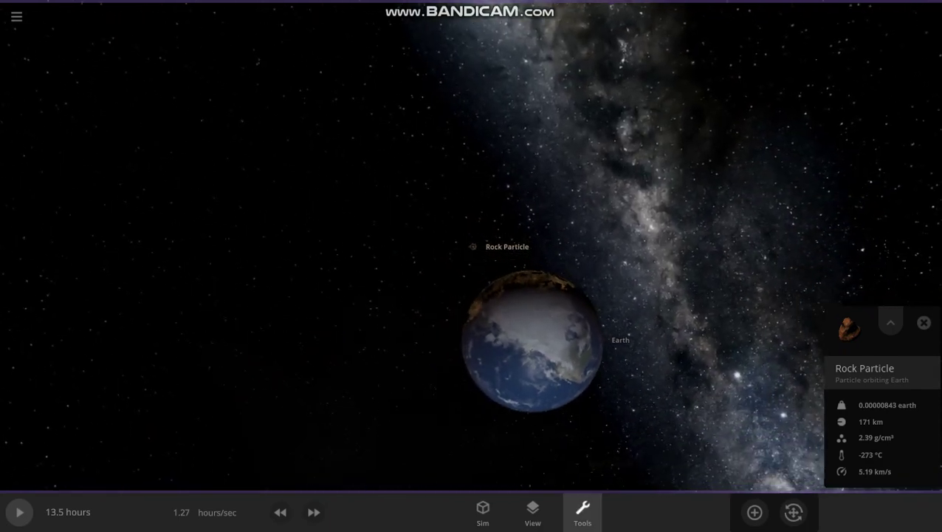
left_click(475, 274)
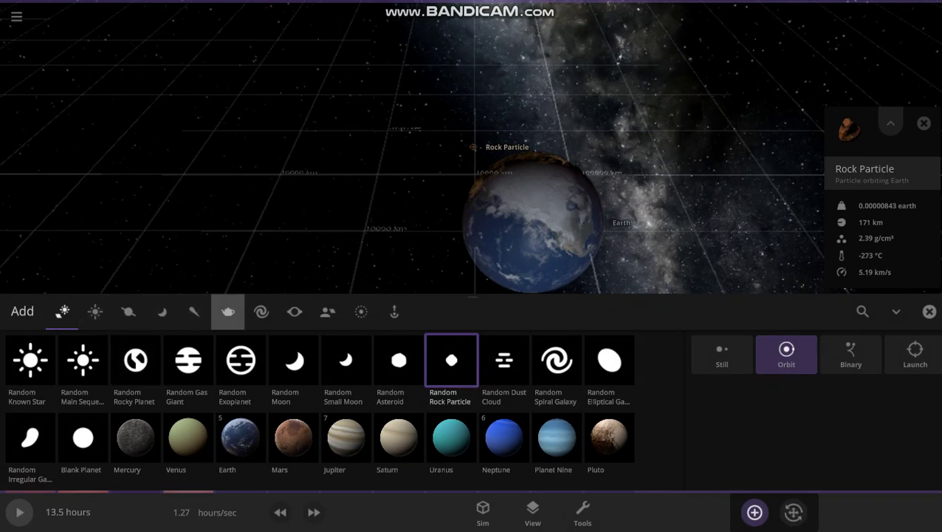
left_click(162, 311)
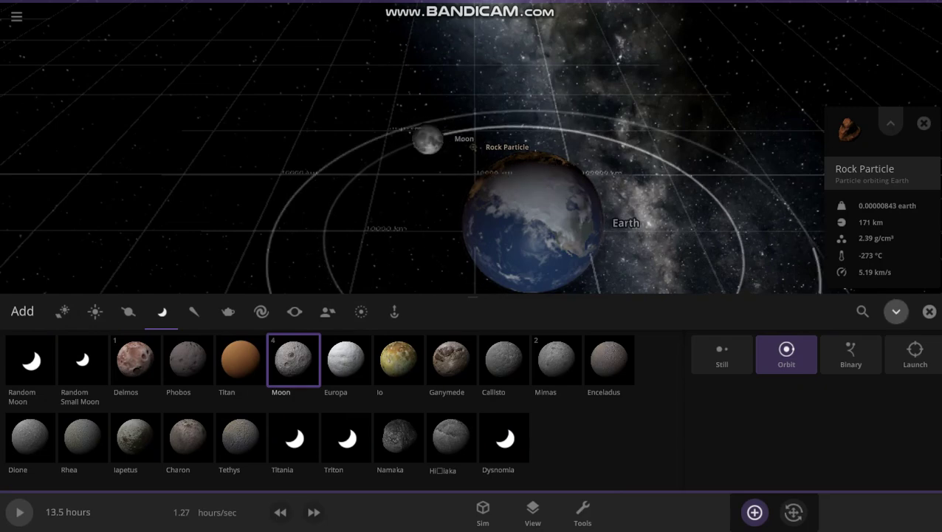
Focus on the Rock Particle and explode it beside the Moon
double_click(474, 147)
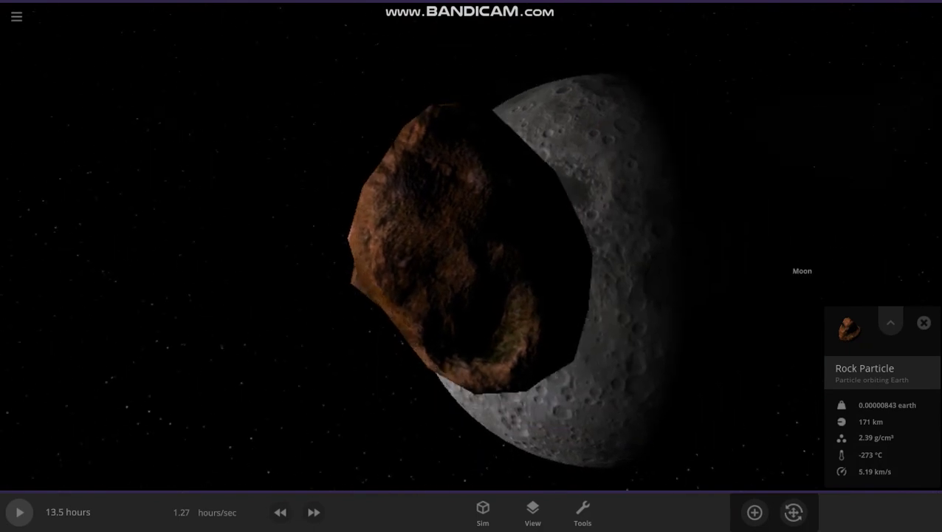
left_click(582, 510)
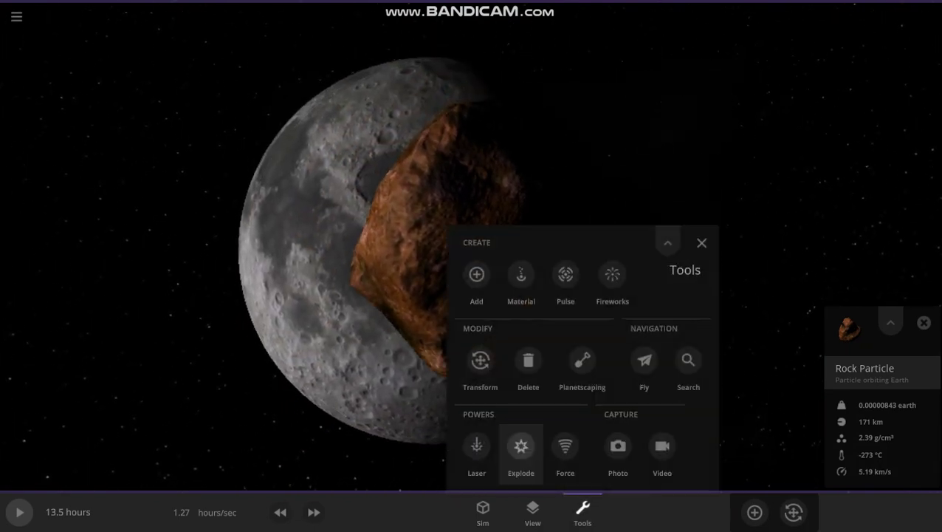
left_click(519, 447)
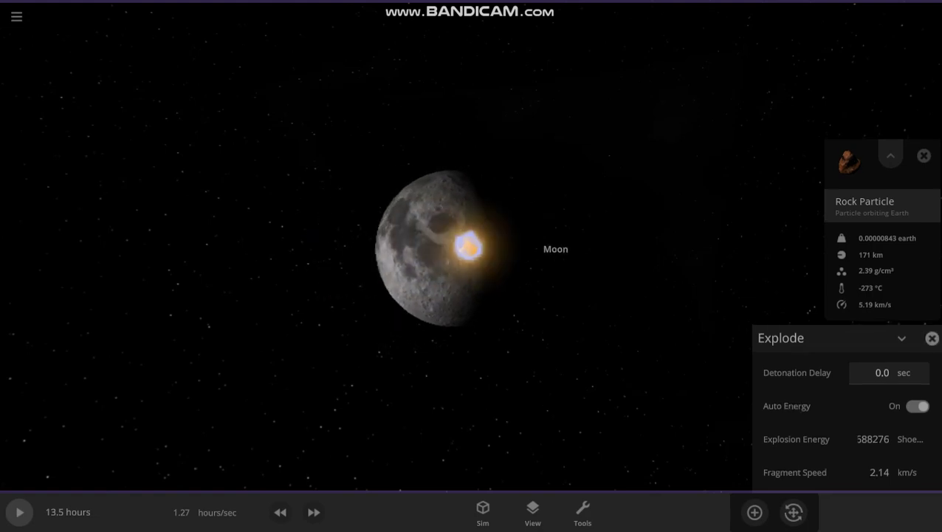
left_click(932, 338)
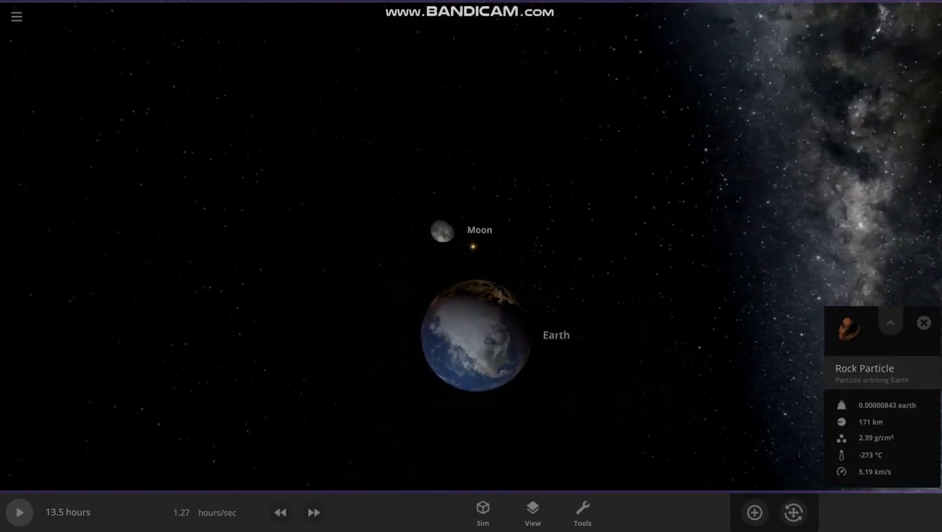
Expand the second Rock Particle's details and explode it
left_click(891, 323)
left_click(583, 513)
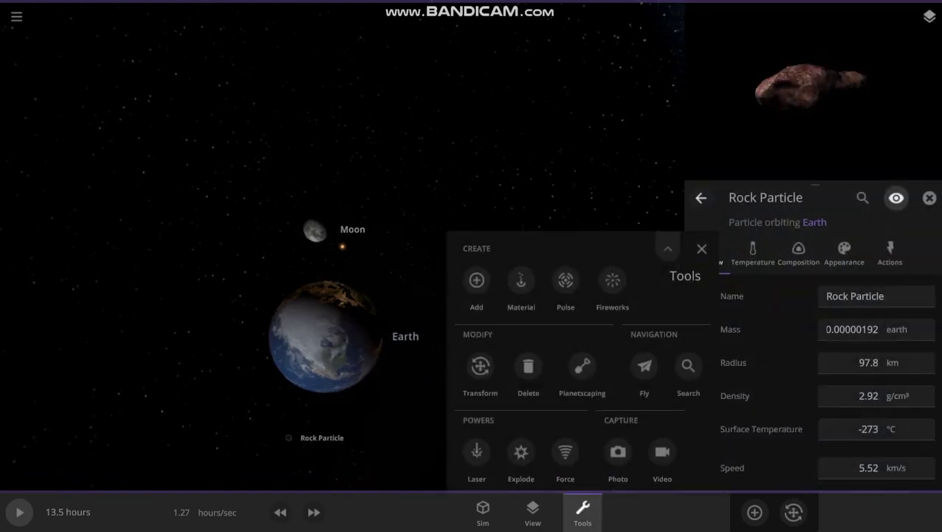
left_click(519, 448)
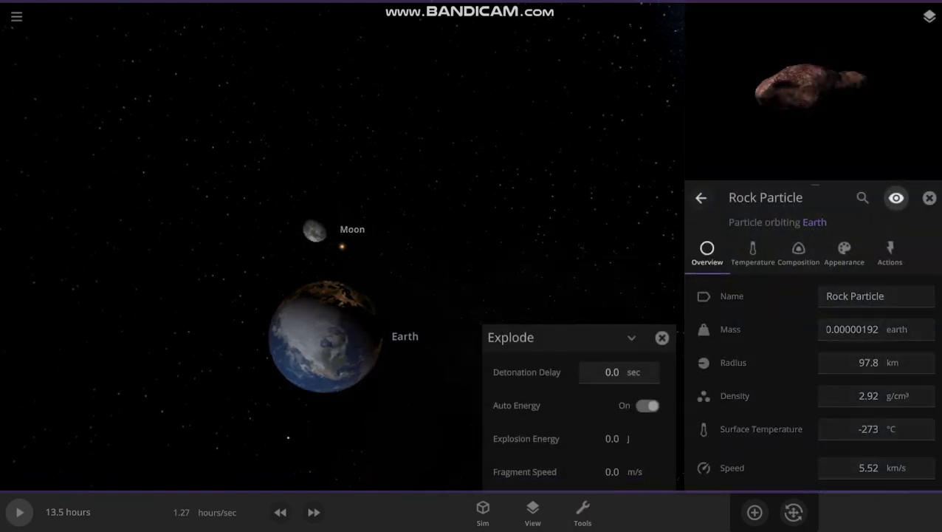
left_click(932, 337)
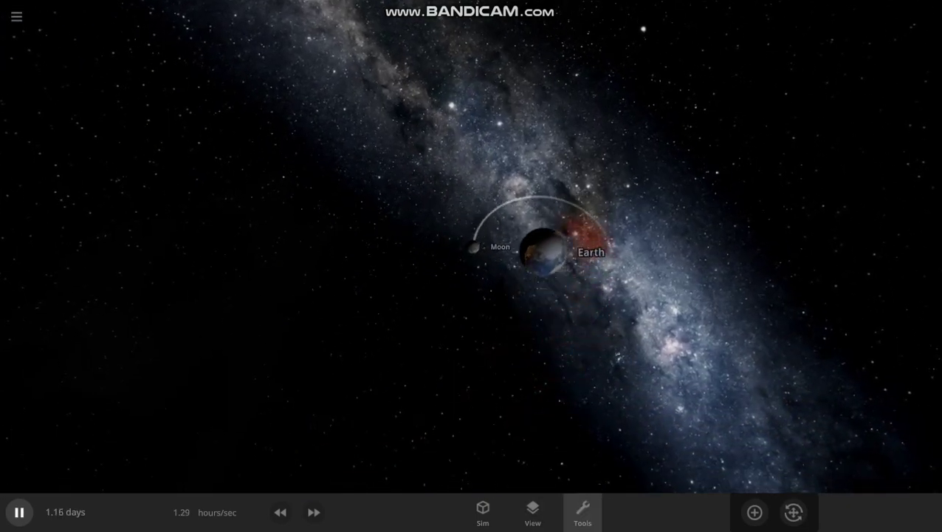
Place extra Moon presets in orbit around Earth and close the Add tray
left_click(475, 273)
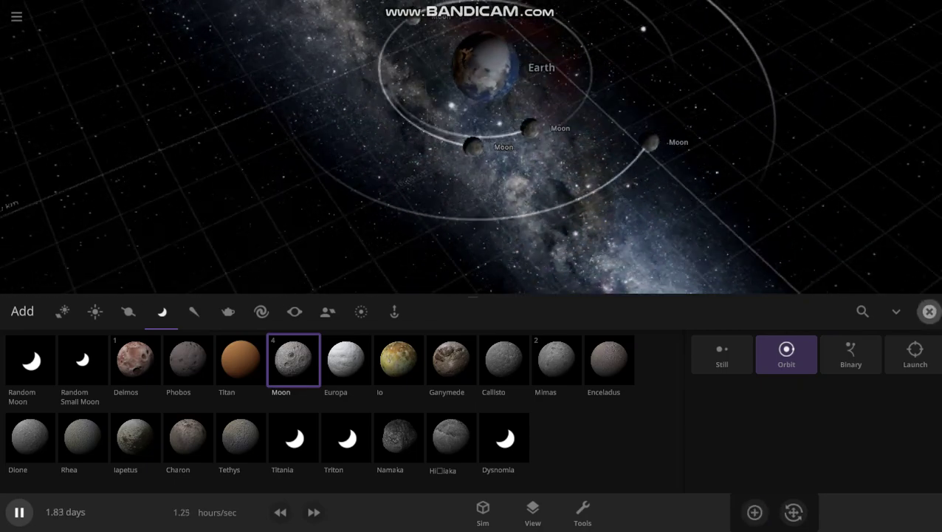
left_click(929, 311)
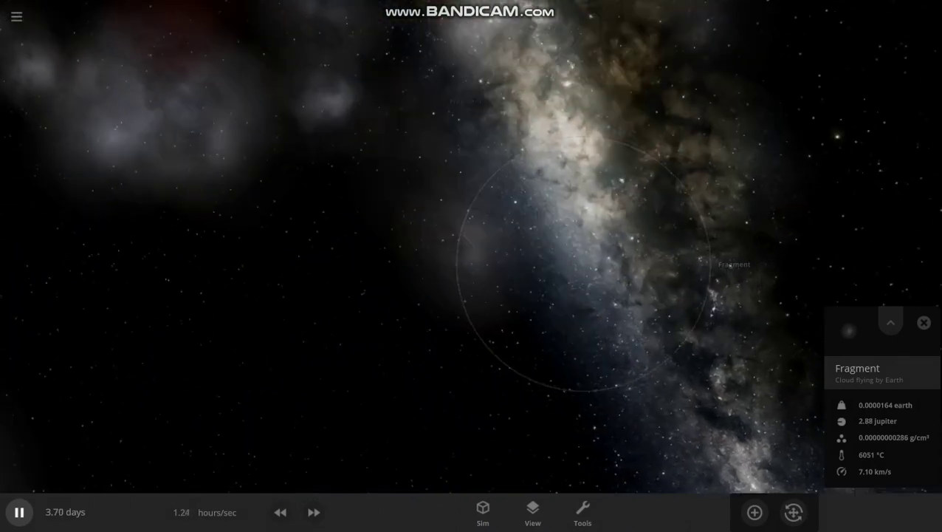
Find a Moon through Sim search, play until it hits Earth, then pause
key("space")
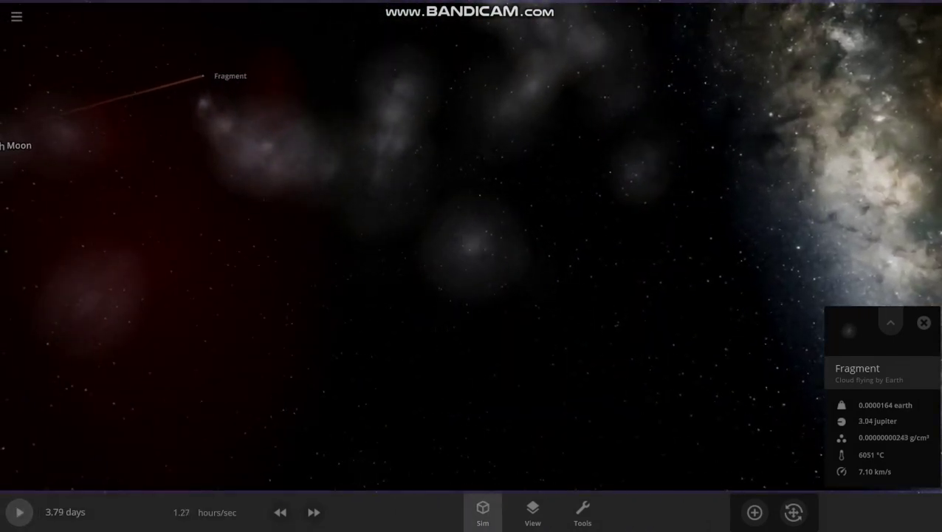
left_click(483, 510)
left_click(502, 384)
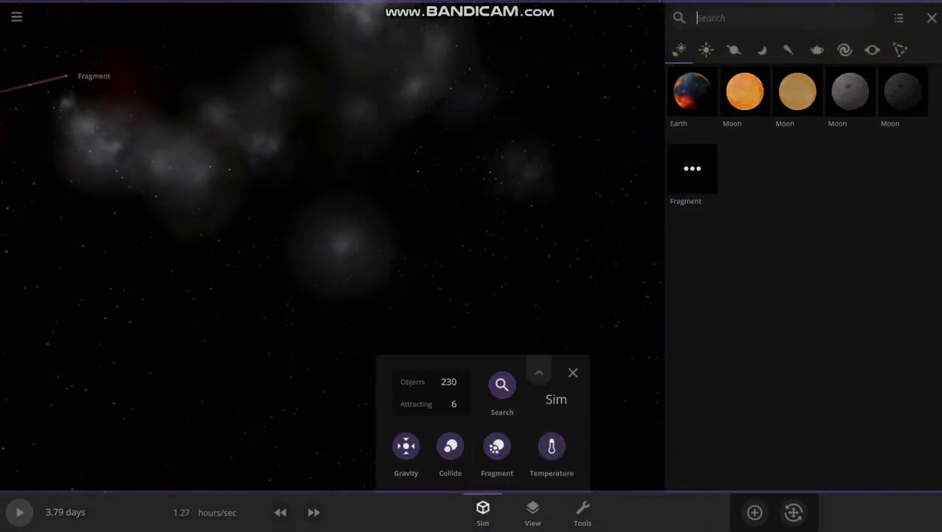
left_click(742, 93)
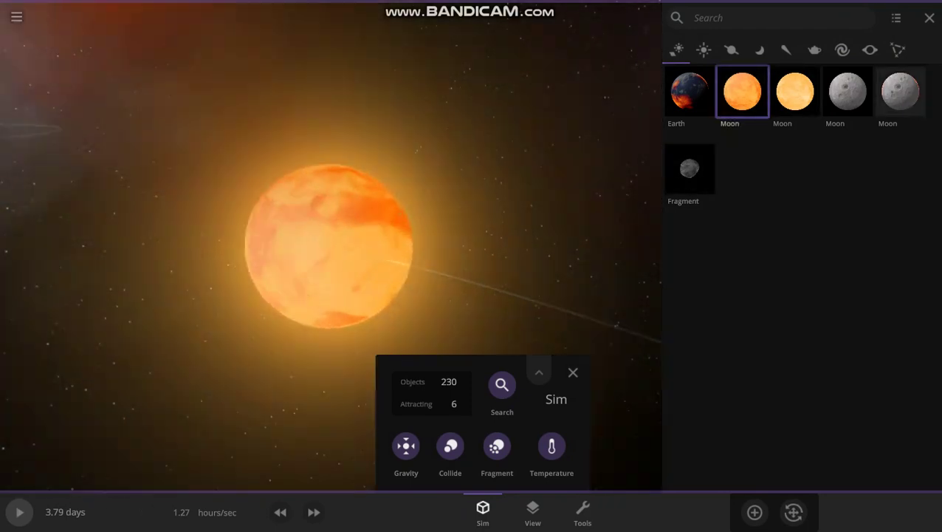
left_click(848, 92)
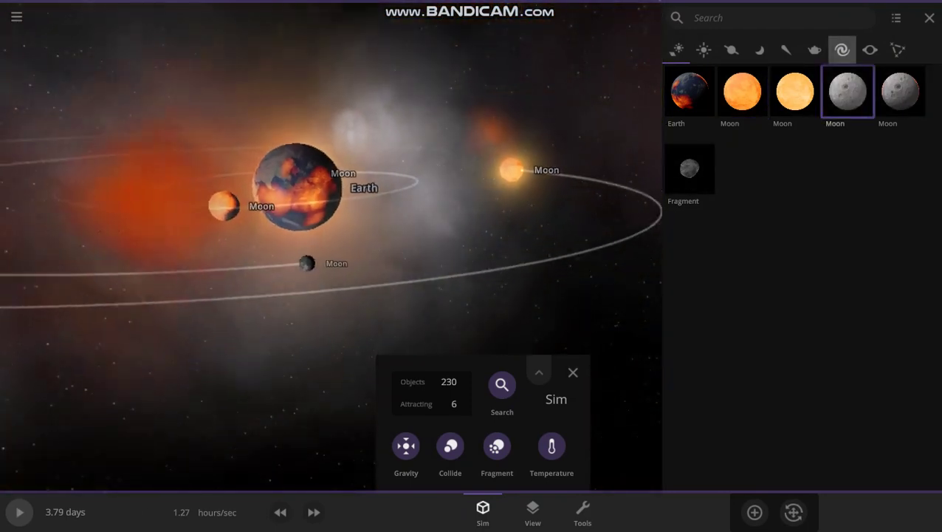
left_click(929, 18)
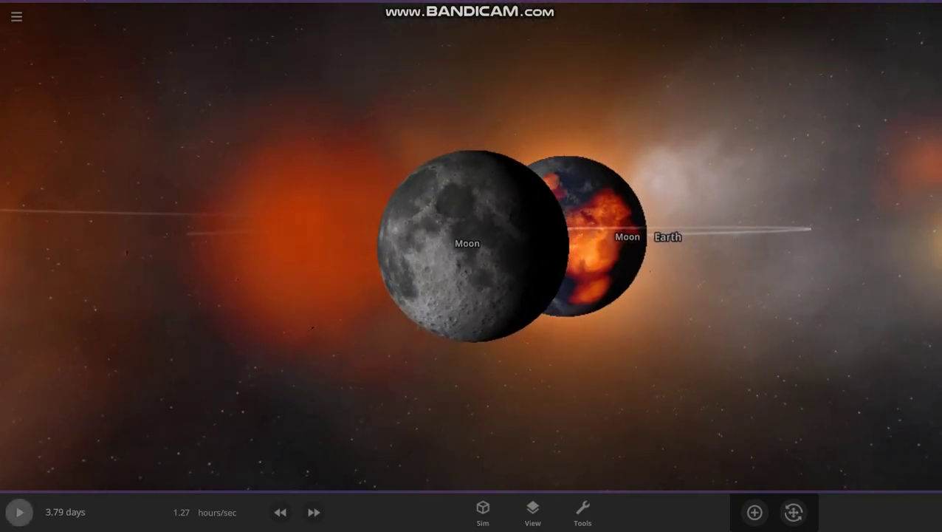
key("space")
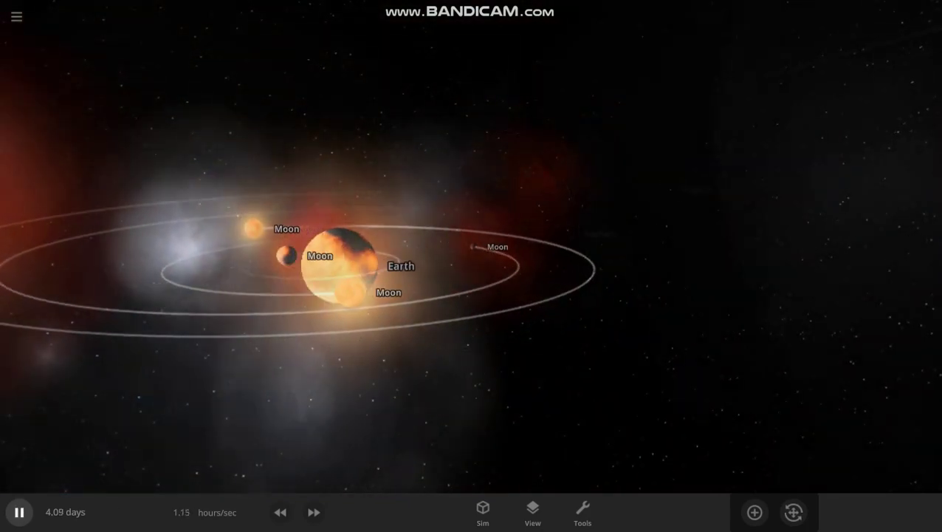
key("space")
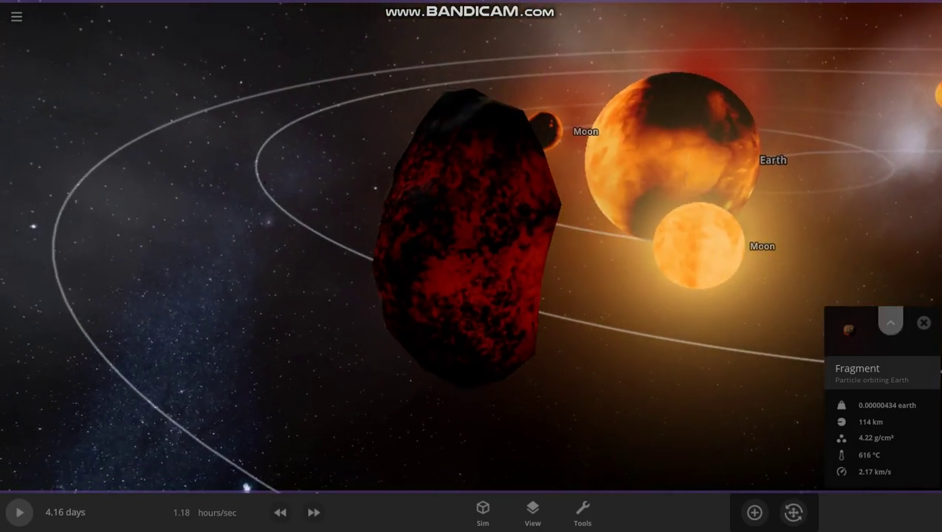
Convert the Fragment to a full body from its Actions tab, then return to Overview
left_click(890, 323)
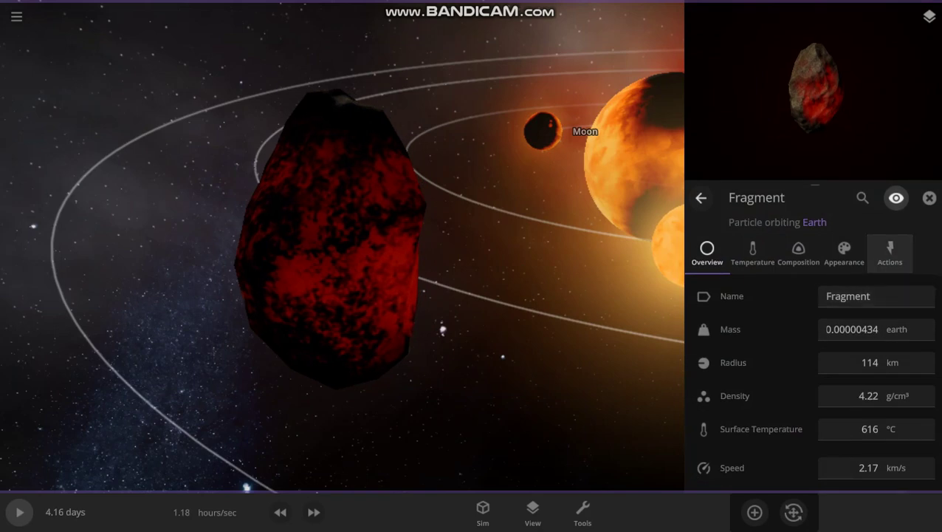
left_click(890, 253)
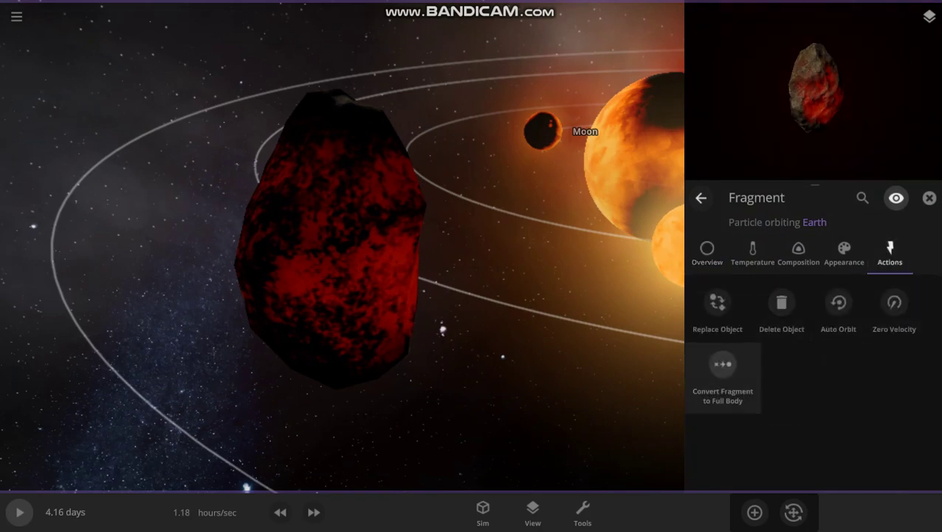
left_click(723, 373)
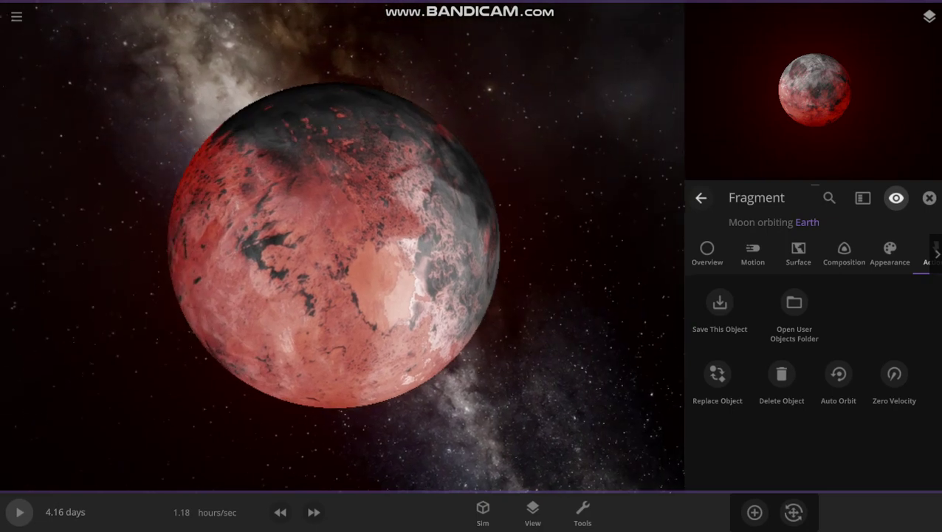
left_click(707, 253)
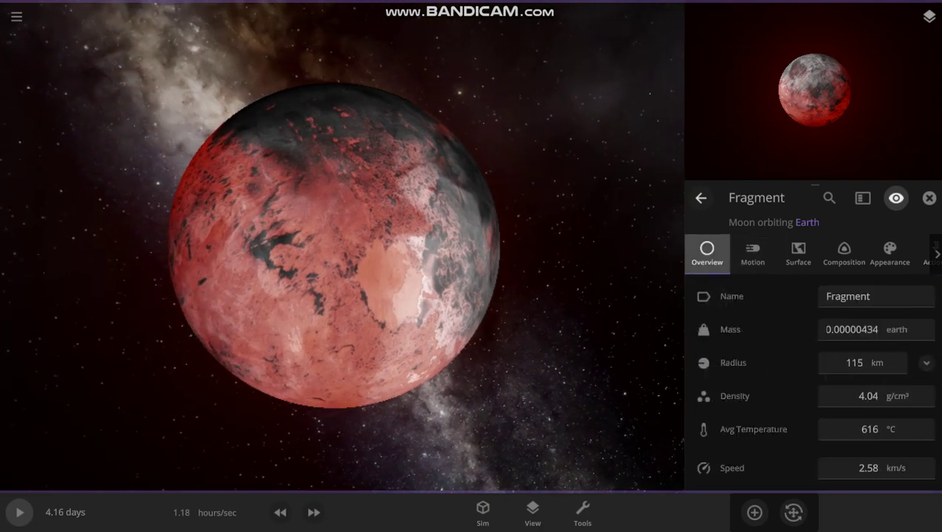
scroll(342, 246, "down", 5)
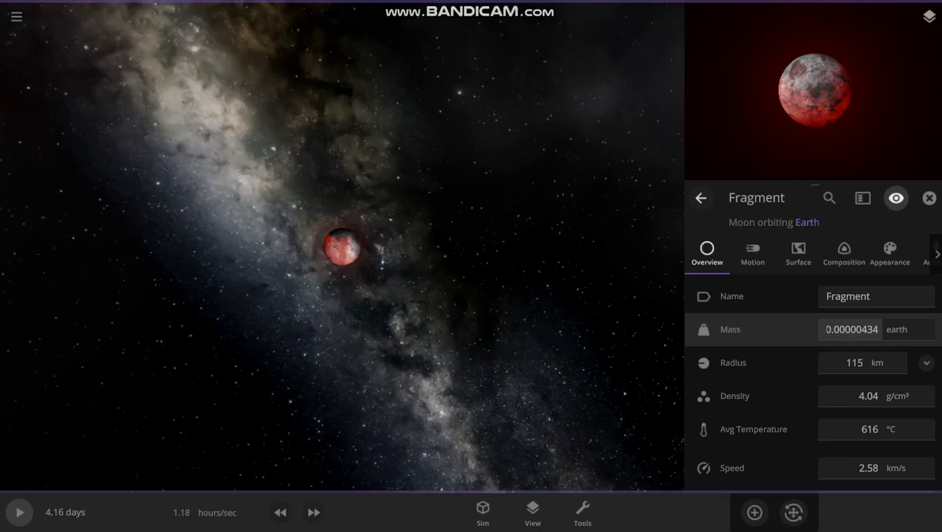
Set the Fragment's radius to 0.0 km, then show the 2,622 °C Moon's sizes in Earth units
left_click(877, 363)
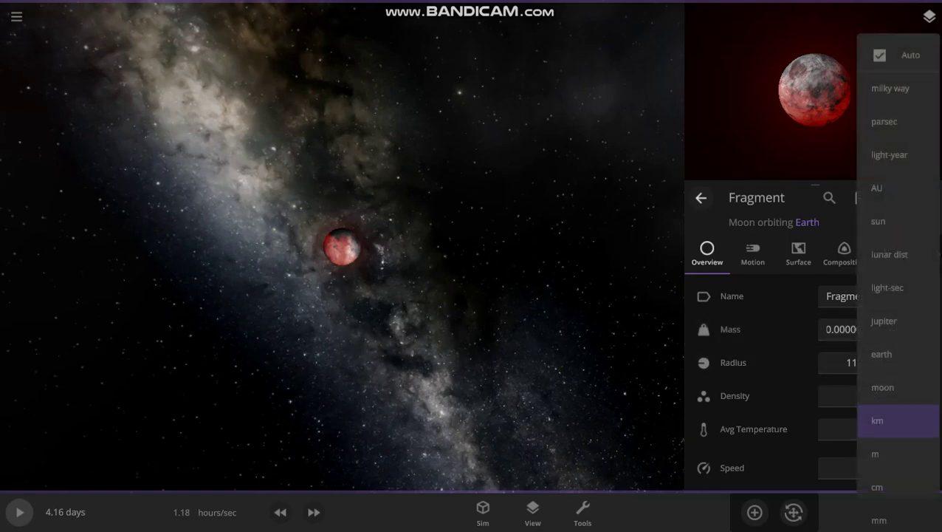
key("Escape")
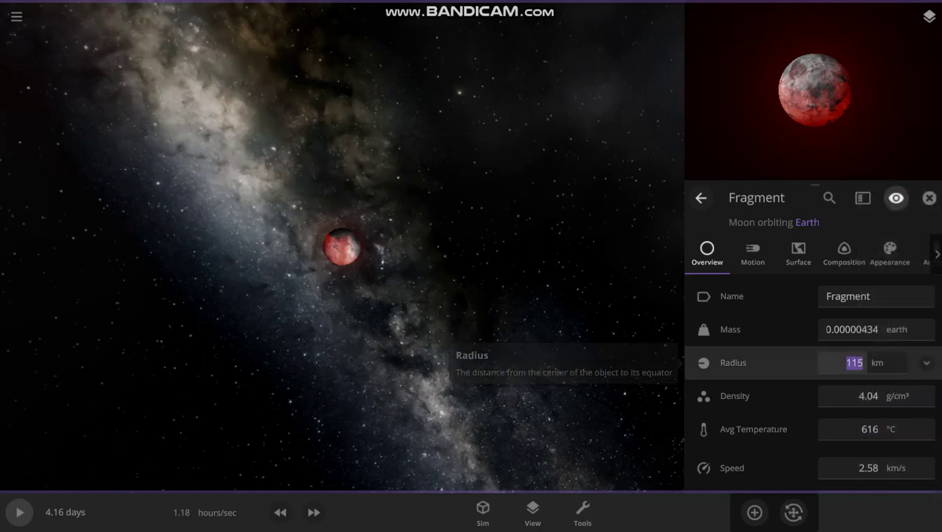
left_click(926, 362)
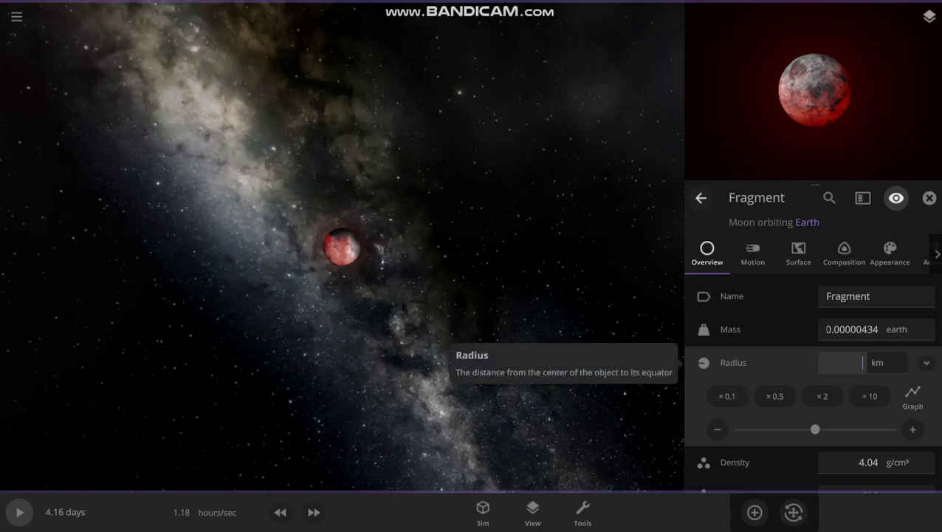
key("Return")
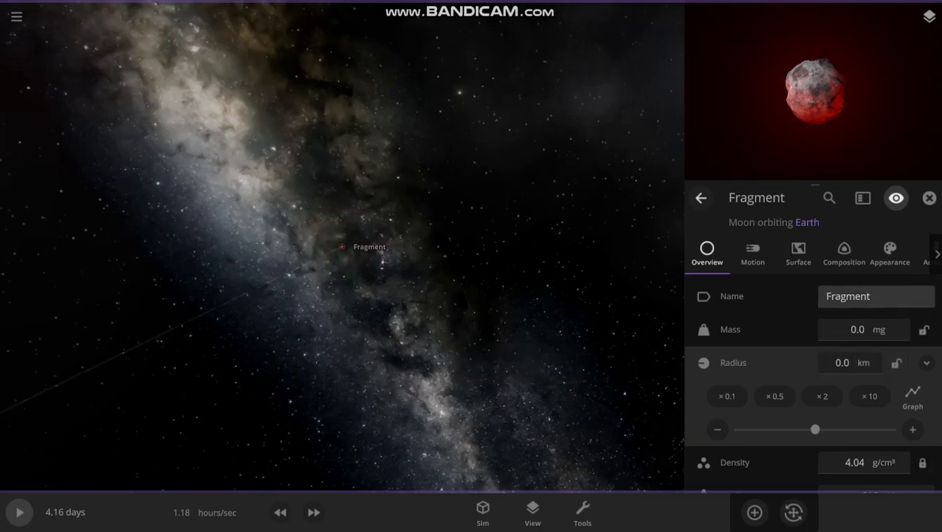
left_click(864, 363)
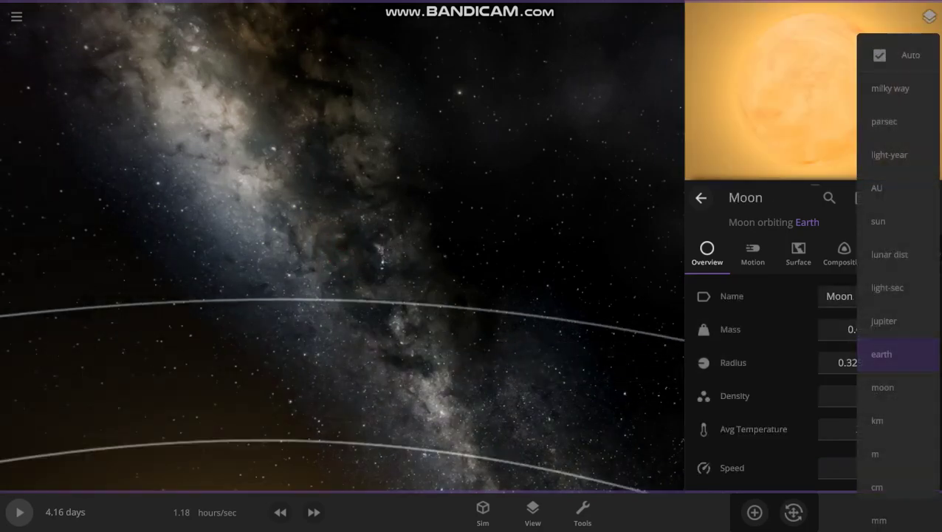
left_click(882, 354)
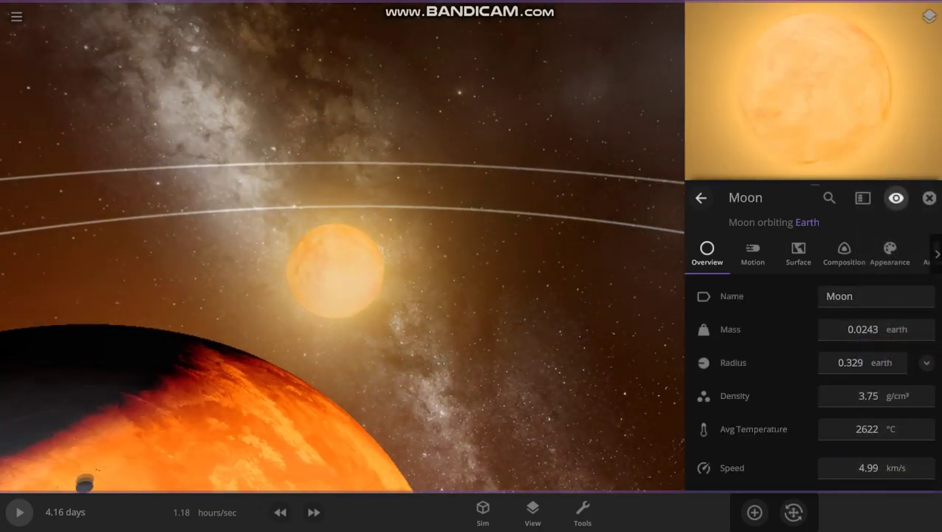